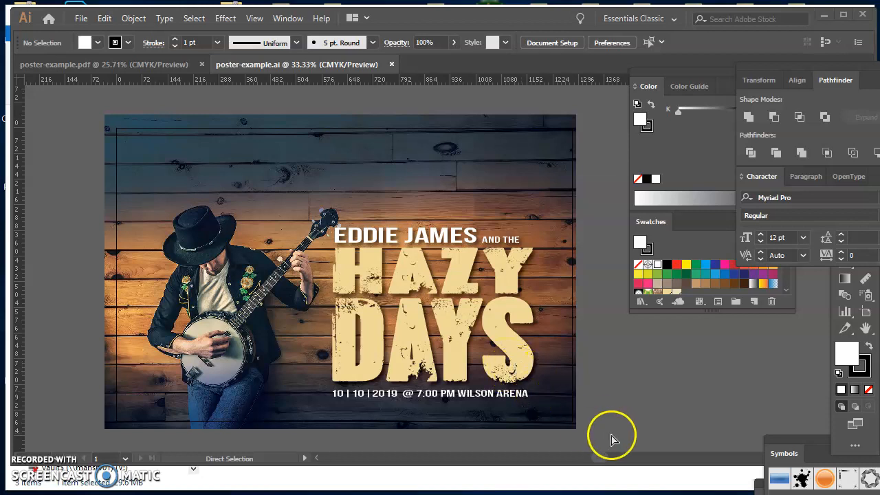
- Minimize the poster document and open the eddie Photoshop file from the Eddie folder
click(827, 16)
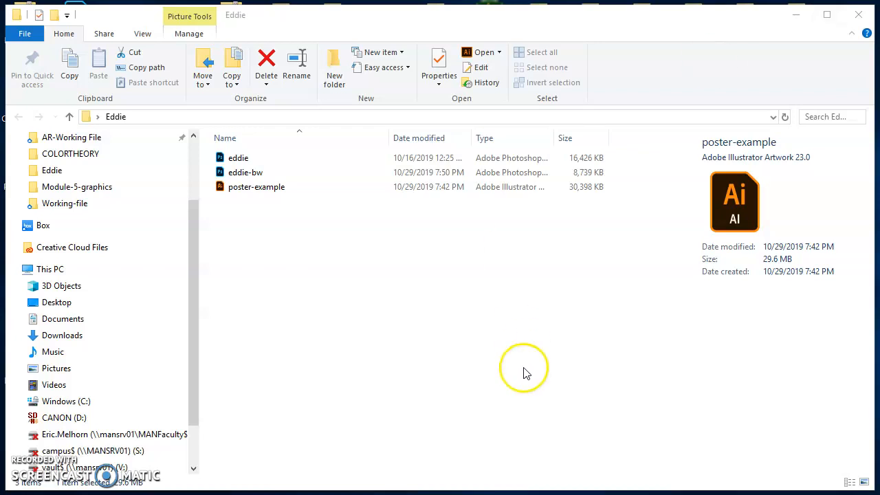
click(238, 160)
double_click(238, 159)
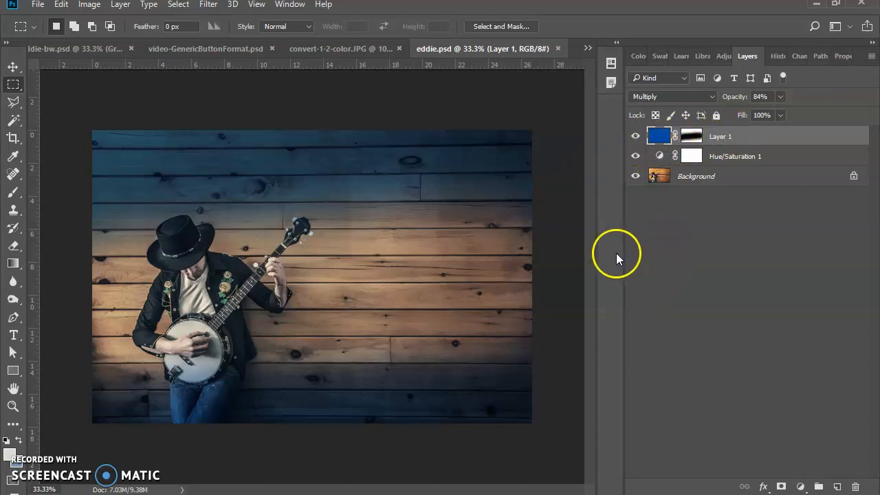
- Hide the Hue/Saturation 1 and Layer 1 layers, and add a Black & White adjustment layer
click(635, 156)
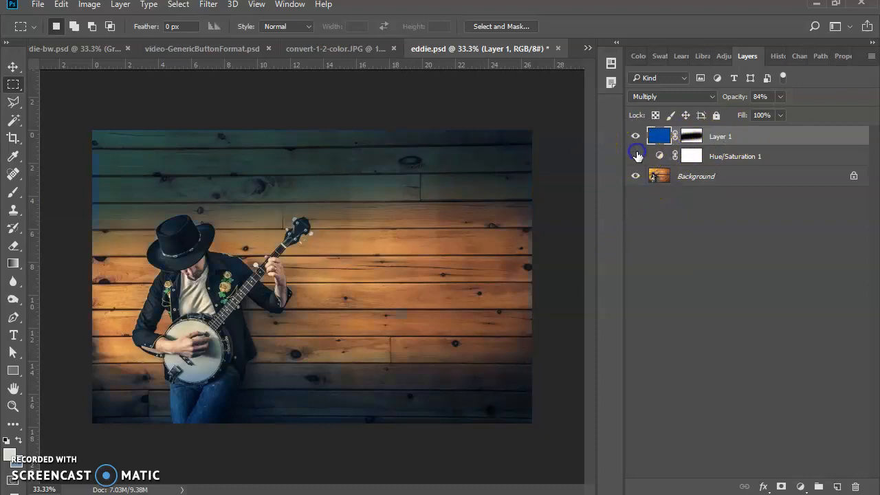
click(635, 136)
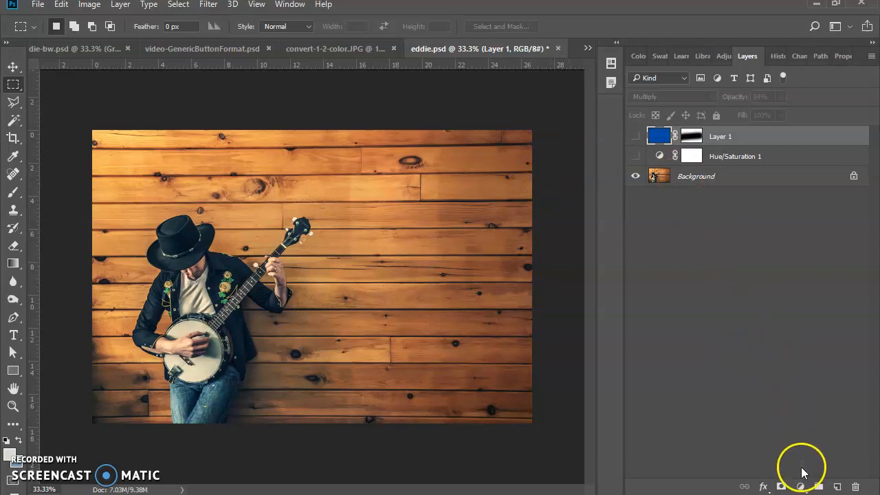
click(801, 488)
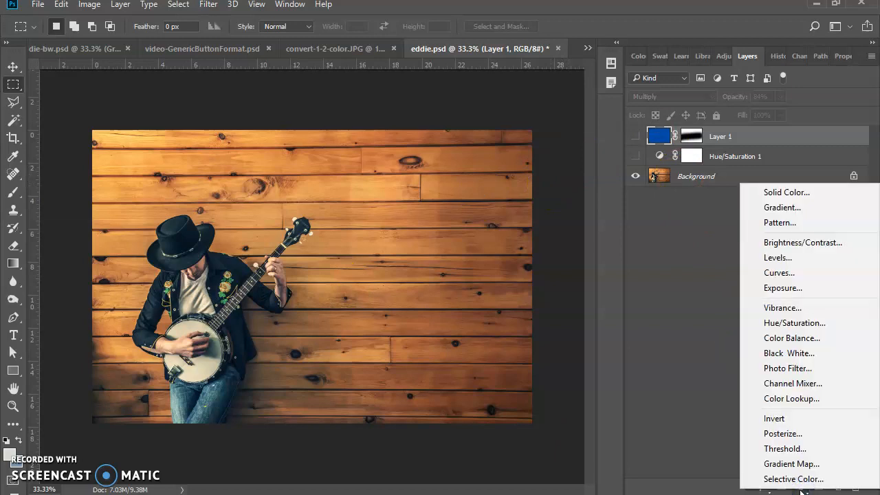
click(804, 353)
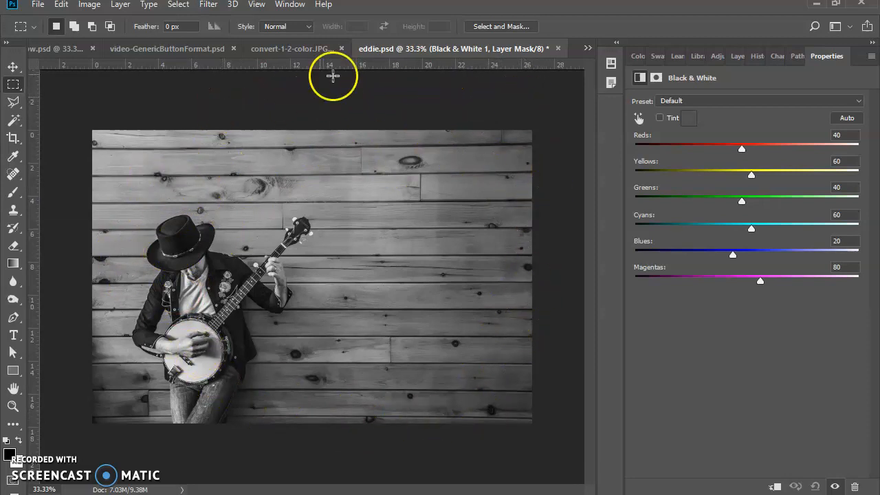
- Convert the image's color mode to Grayscale, accepting that adjustment layers are discarded
click(93, 9)
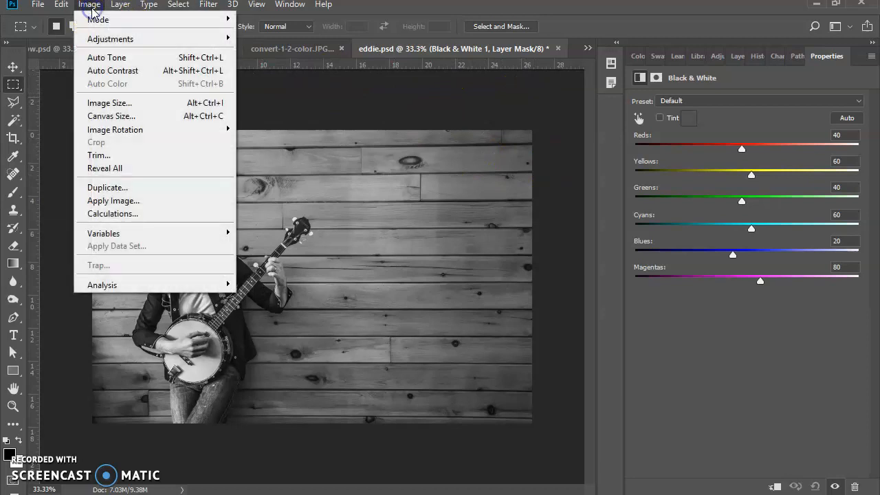
mouse_move(92, 18)
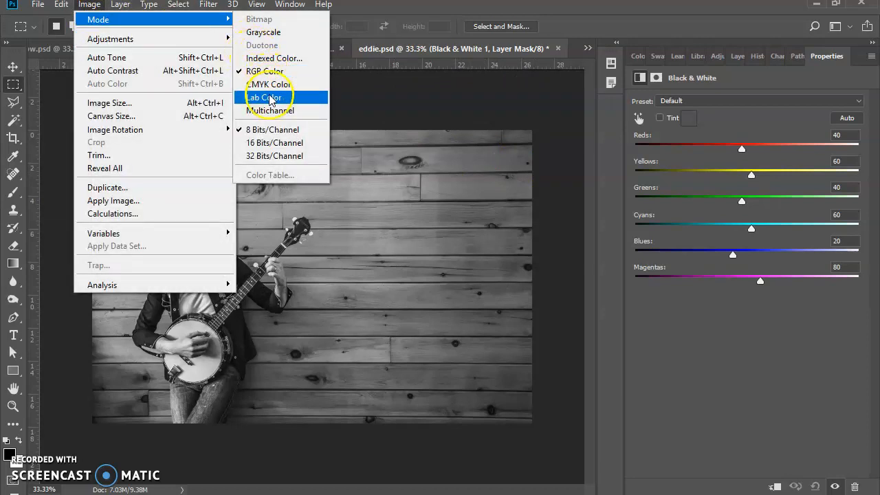
click(266, 32)
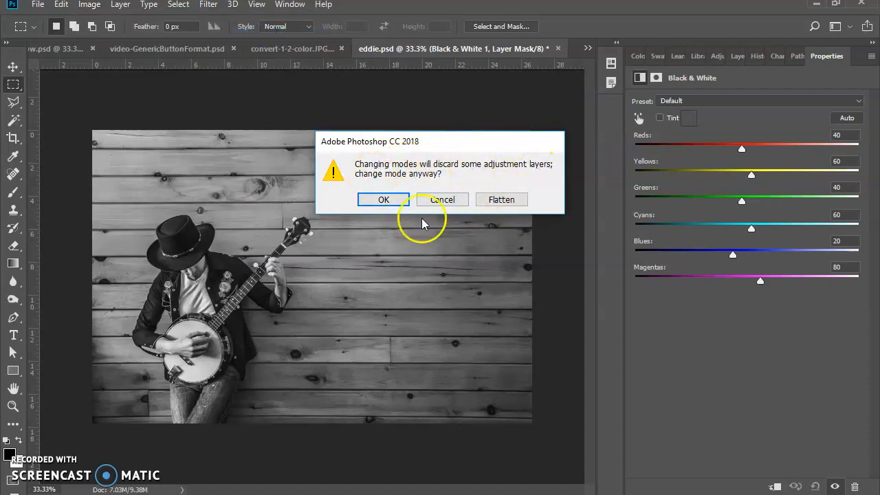
click(389, 201)
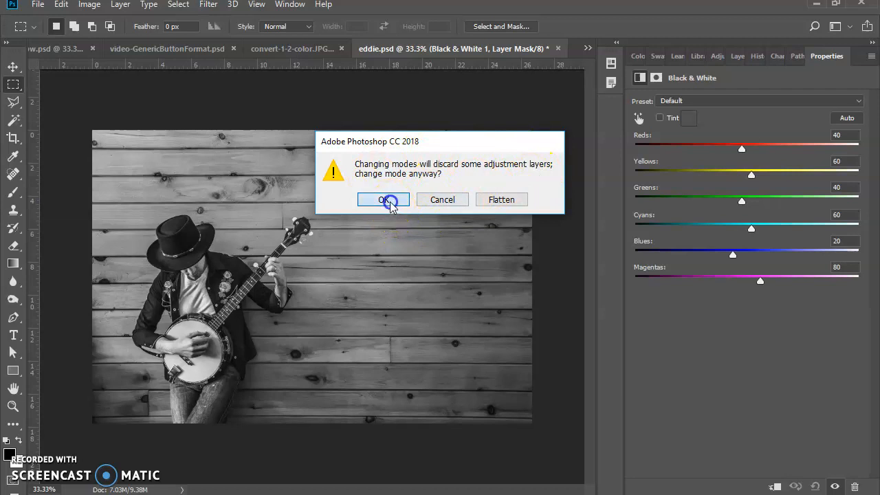
click(388, 225)
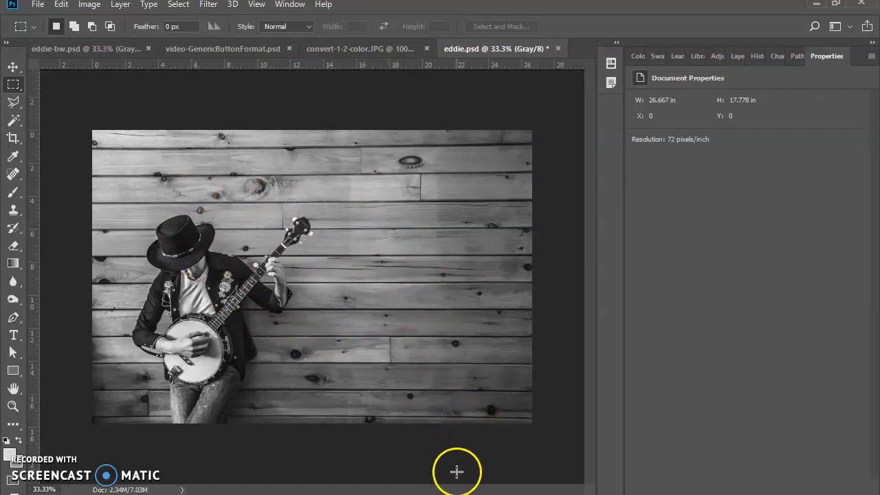
- Switch to Illustrator and save the poster as "1 and 2 color poster" in Adobe Illustrator format with the default Illustrator CC options
click(455, 493)
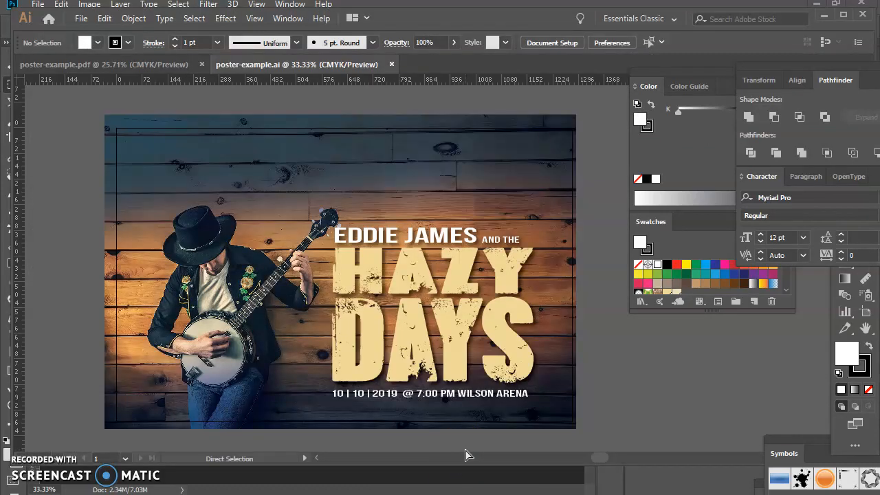
click(83, 20)
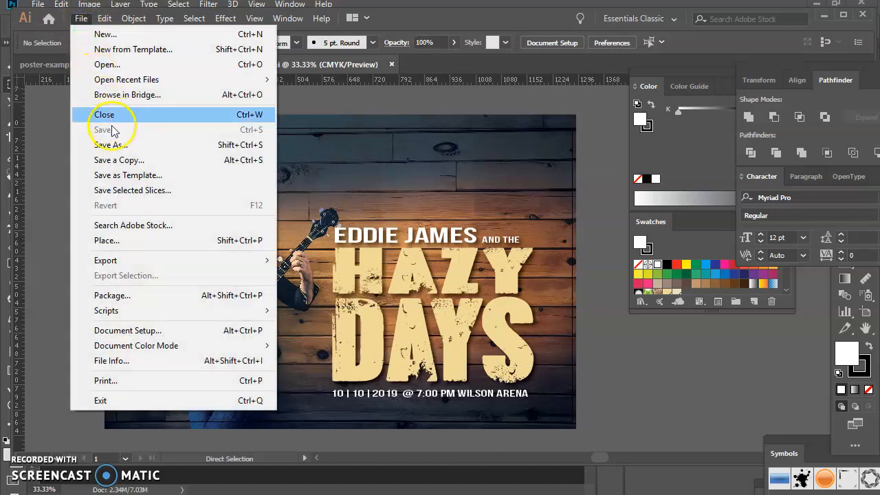
click(117, 146)
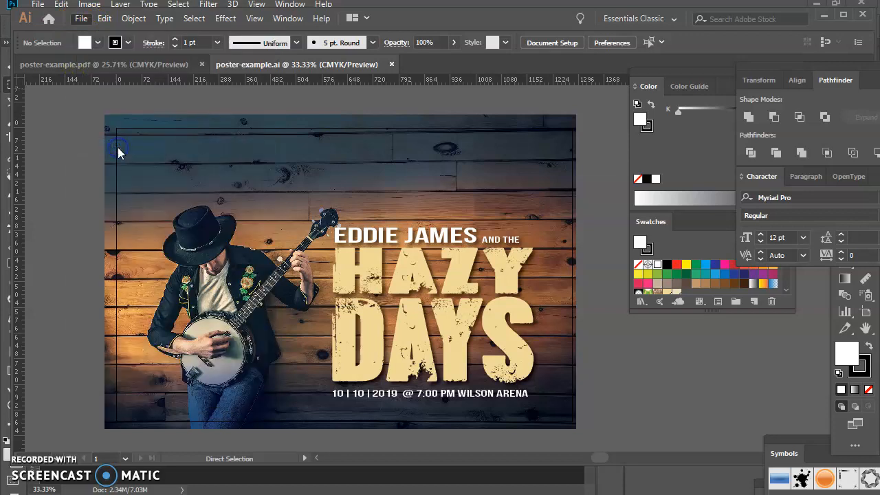
click(162, 335)
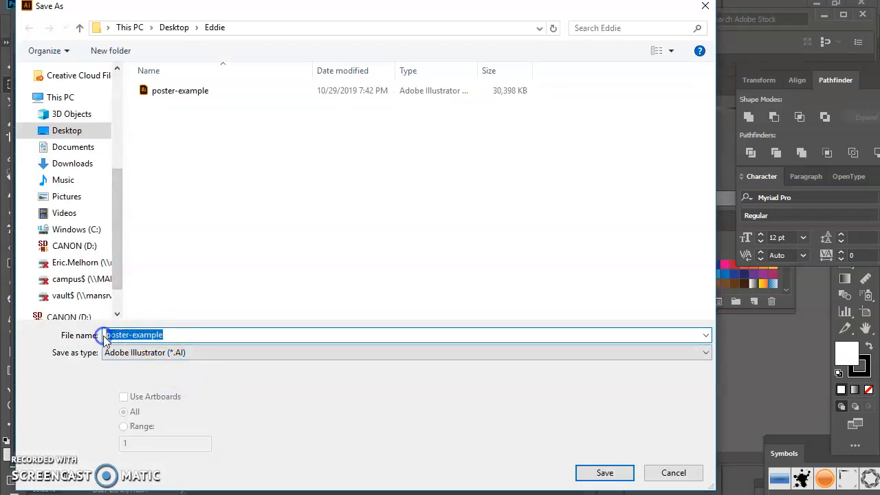
key(BackSpace)
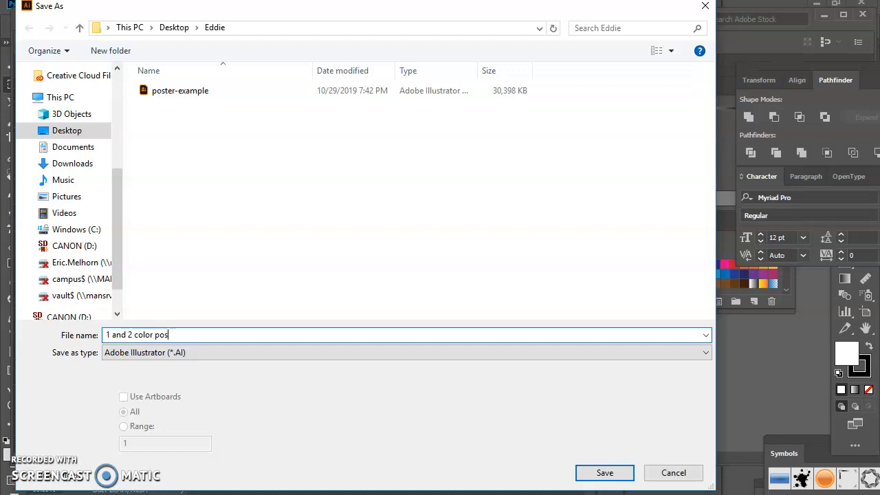
click(595, 473)
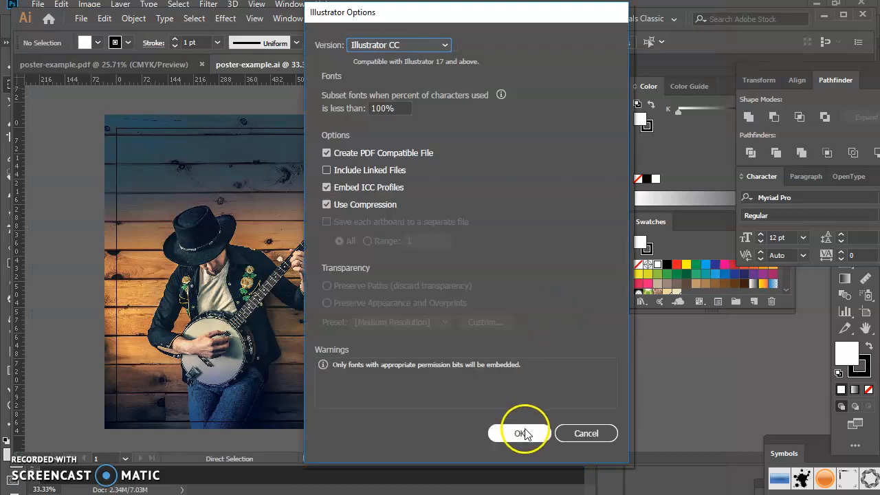
click(522, 432)
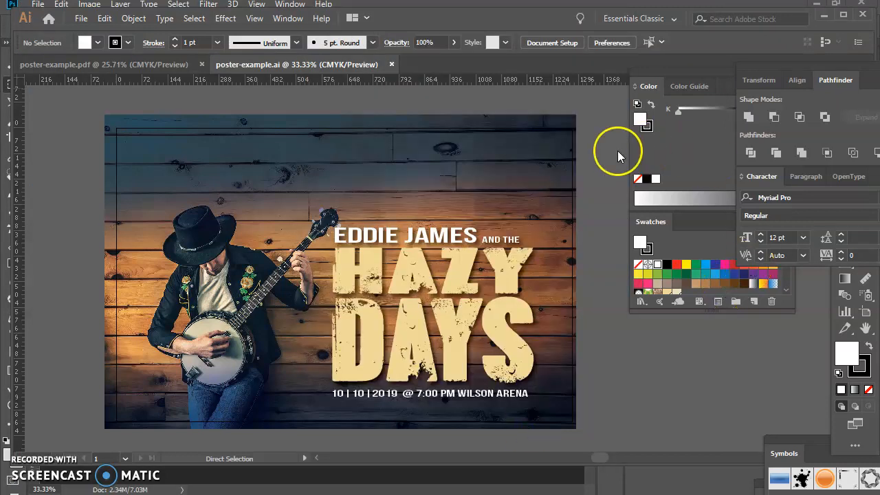
- Add a second artboard to the poster document, moving the floating panel group as needed
click(285, 19)
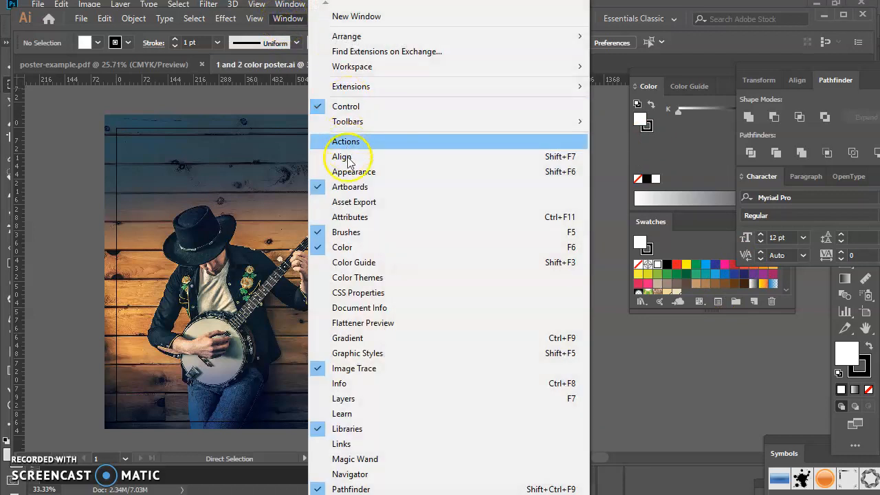
click(661, 369)
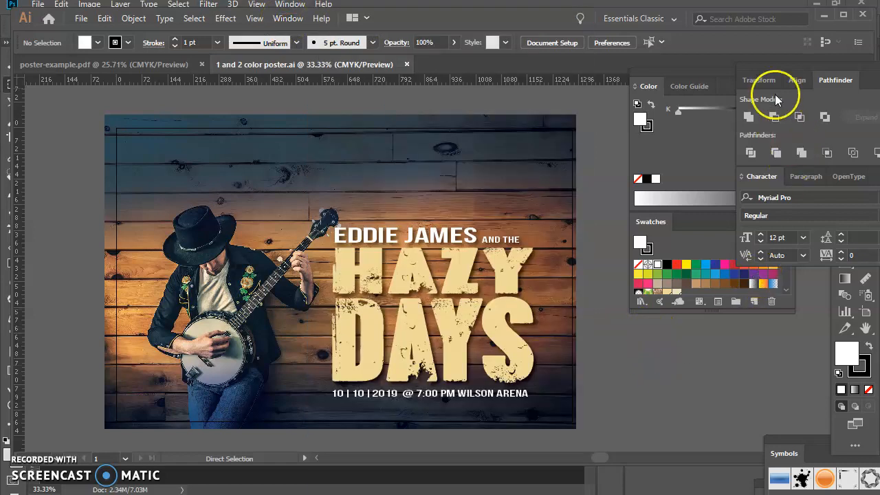
drag(770, 69, 546, 64)
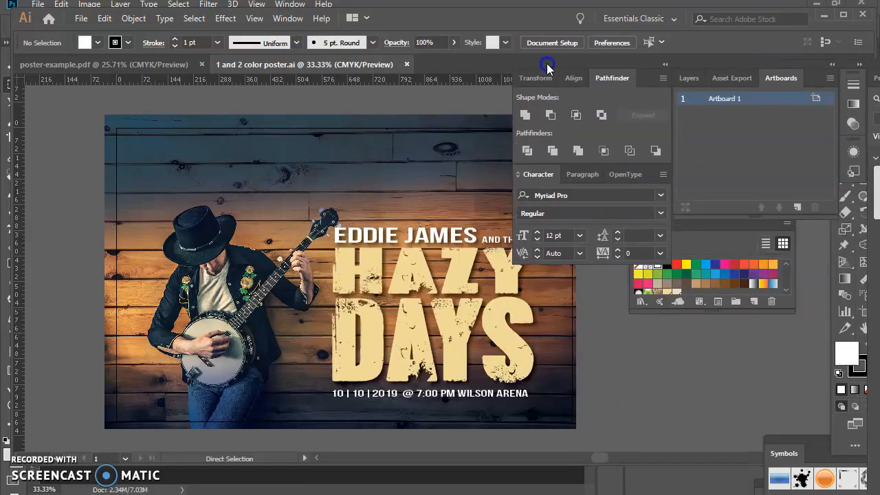
click(797, 209)
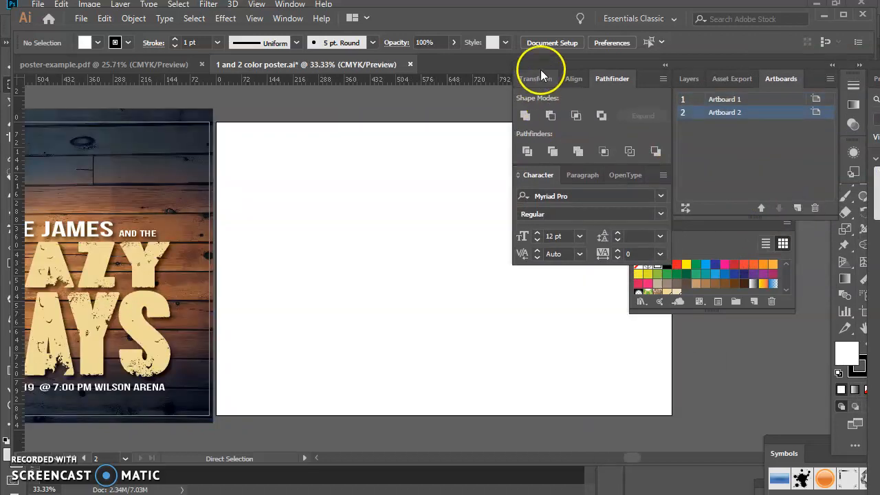
drag(540, 64, 727, 244)
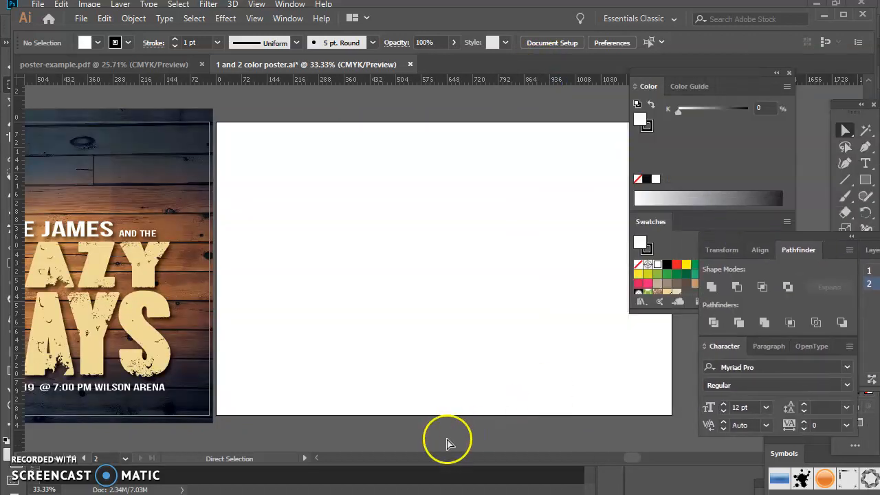
- Delete the linked eddie.psd background image from the first artboard
drag(630, 461, 598, 459)
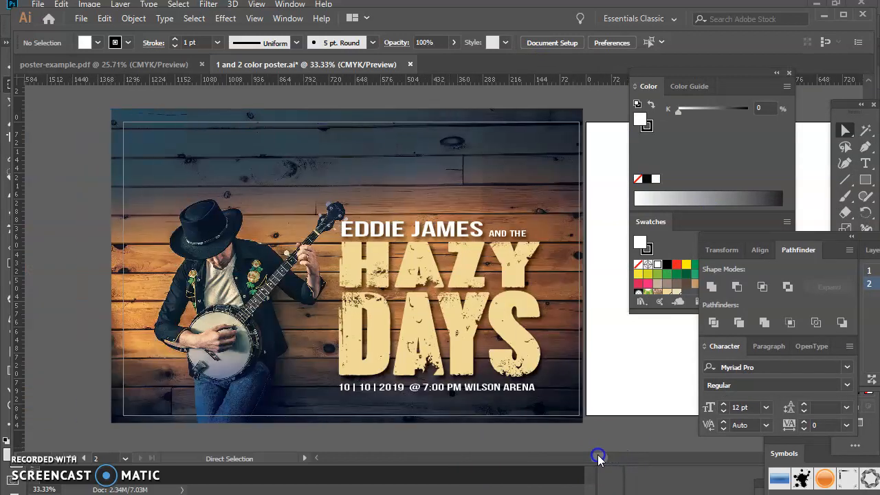
click(847, 136)
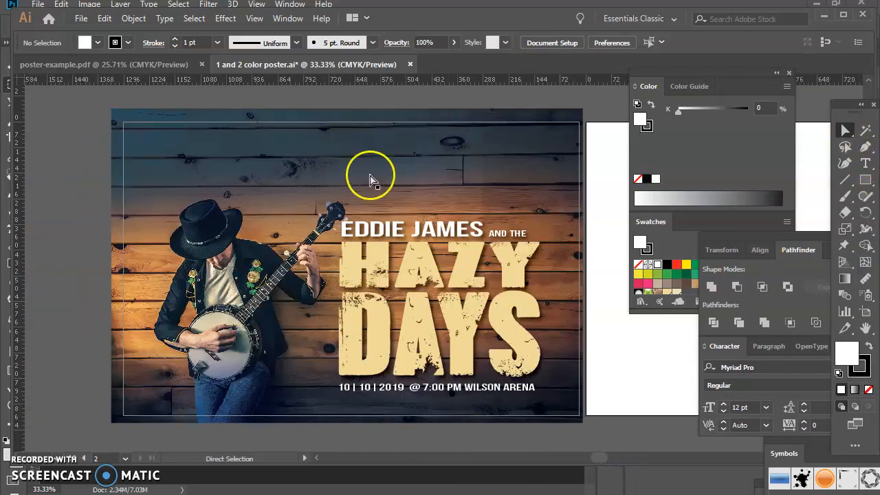
click(176, 119)
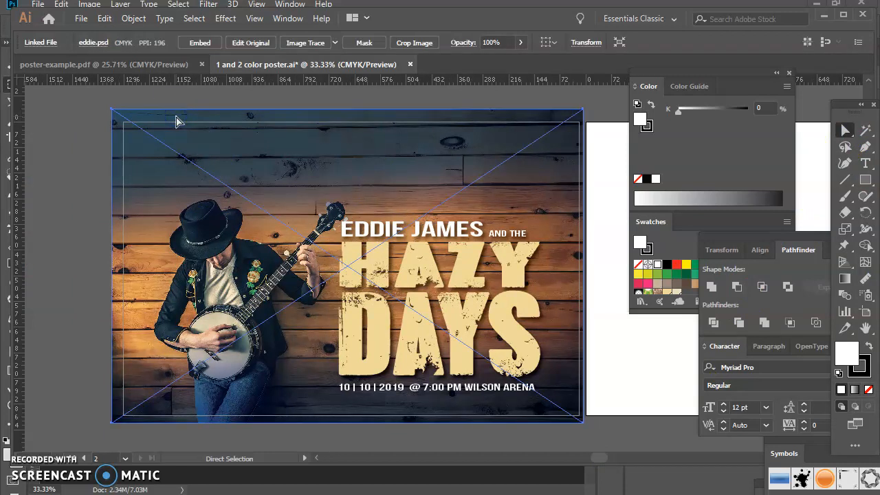
key(Delete)
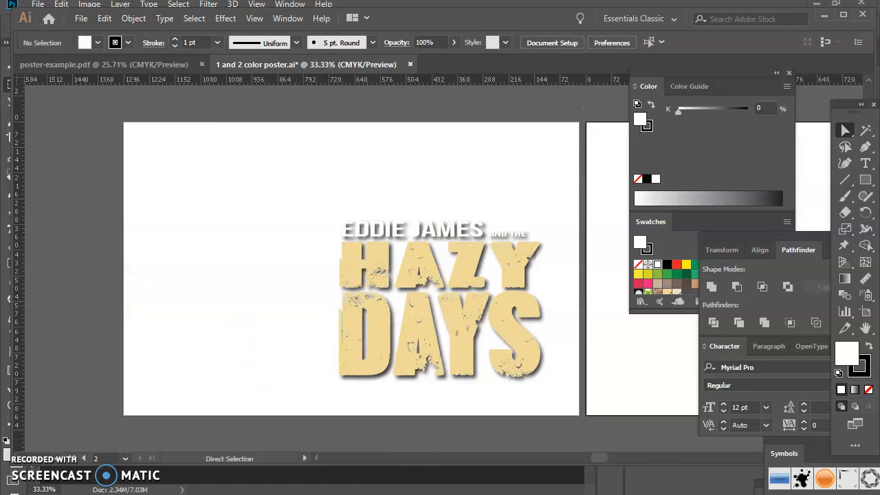
- Switch to Photoshop and try to save the grayscale image as eddie-bw in the Eddie folder, replacing the existing file
key(alt+Tab)
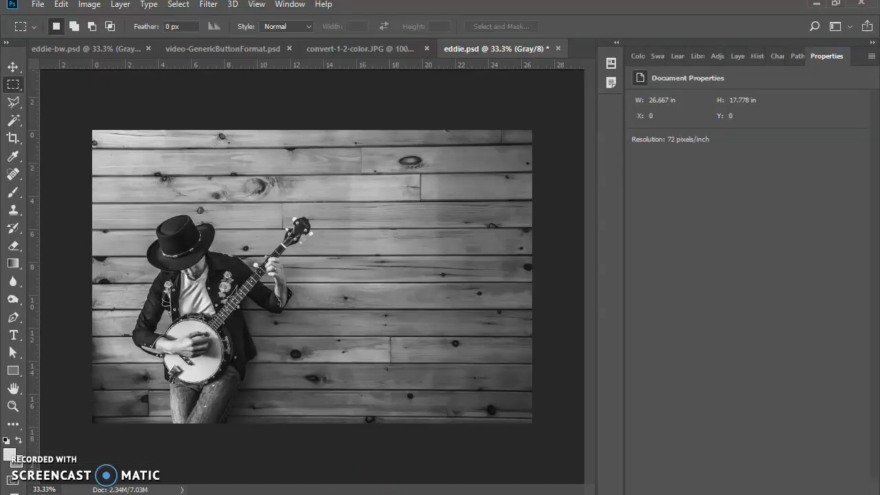
click(39, 6)
click(59, 156)
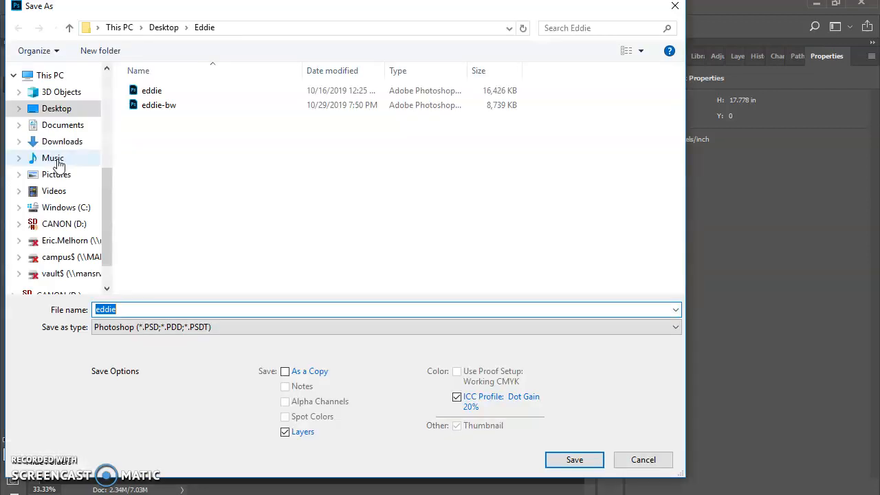
text(edd)
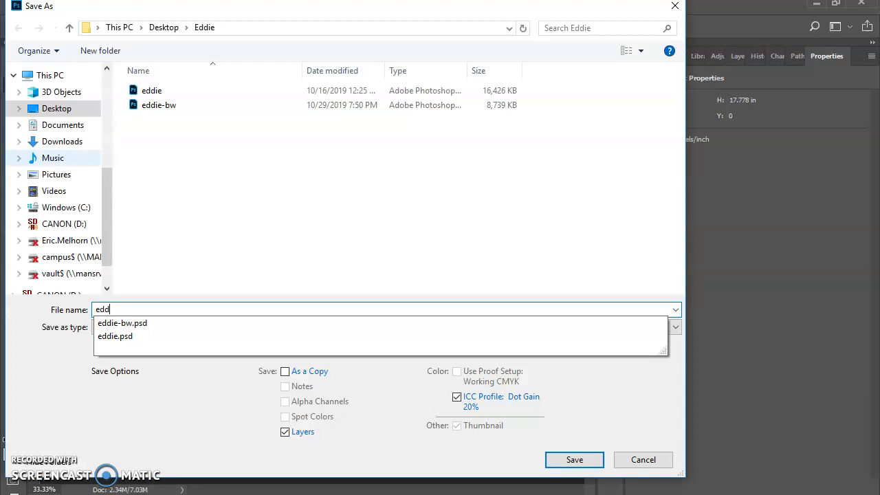
text(ie-bw)
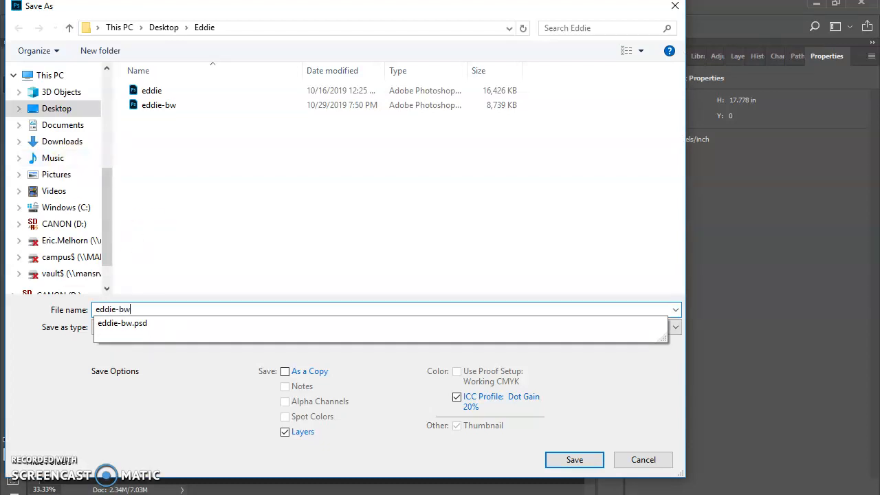
click(566, 464)
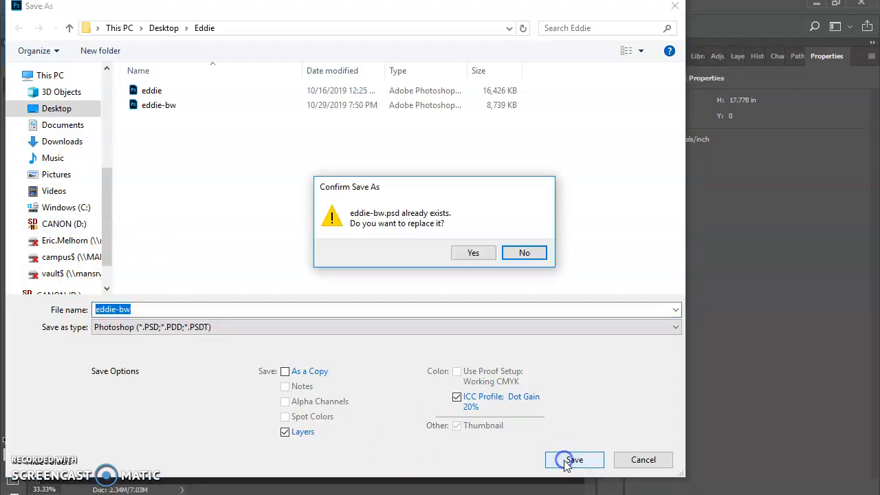
click(481, 252)
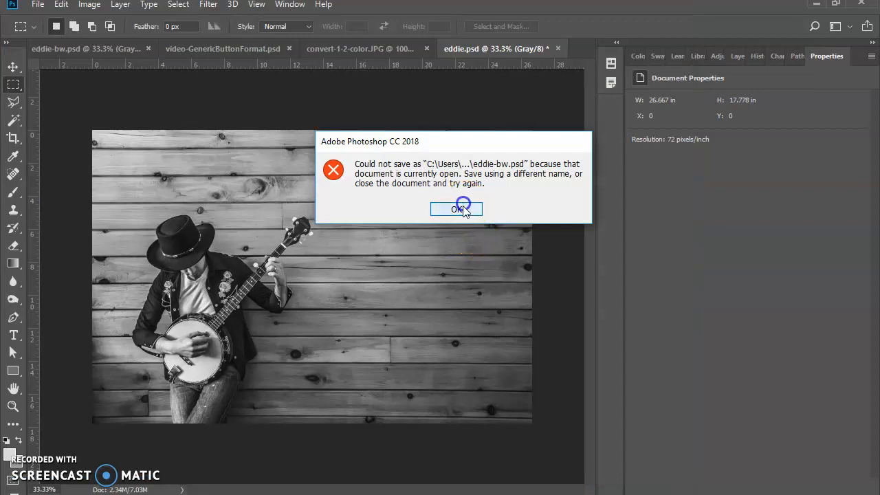
click(456, 209)
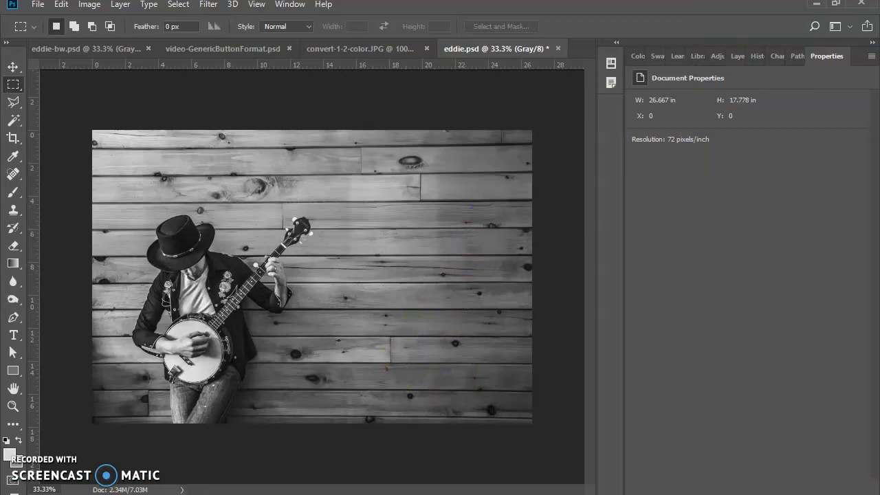
- Switch to Illustrator and place the grayscale eddie-bw.psd photo as a linked image over the first artboard
key(alt+Tab)
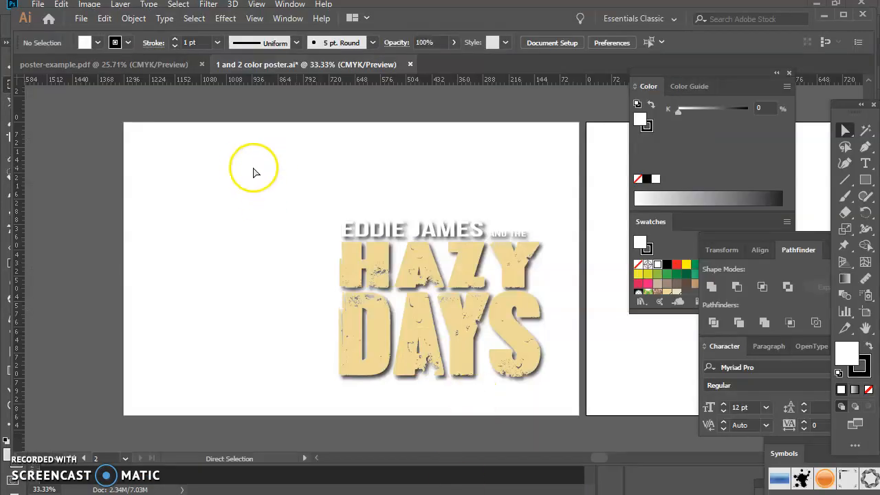
click(80, 18)
click(107, 240)
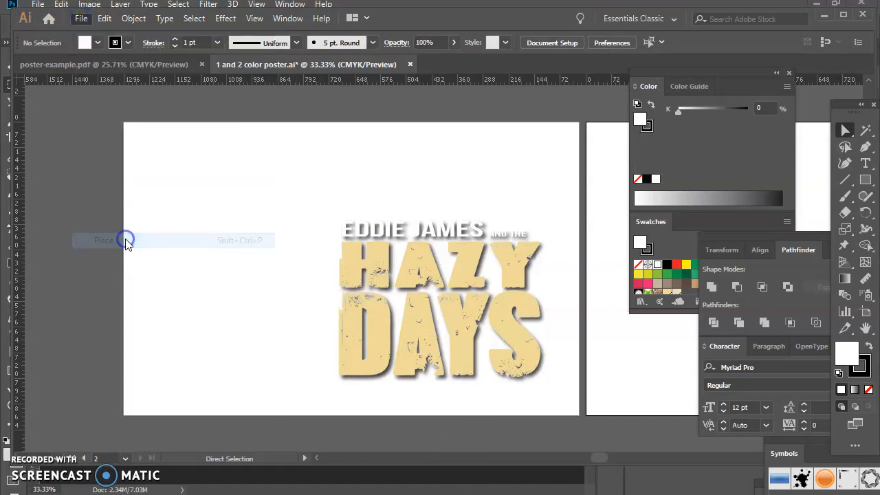
click(281, 134)
double_click(260, 119)
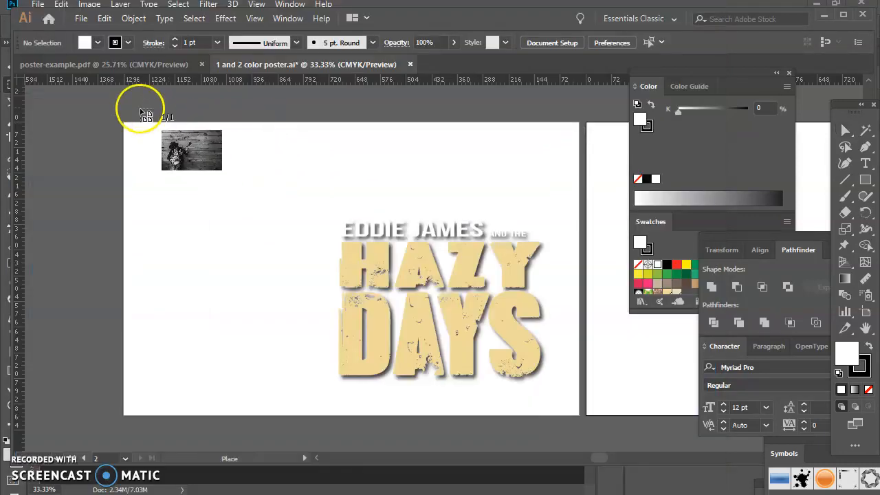
click(91, 90)
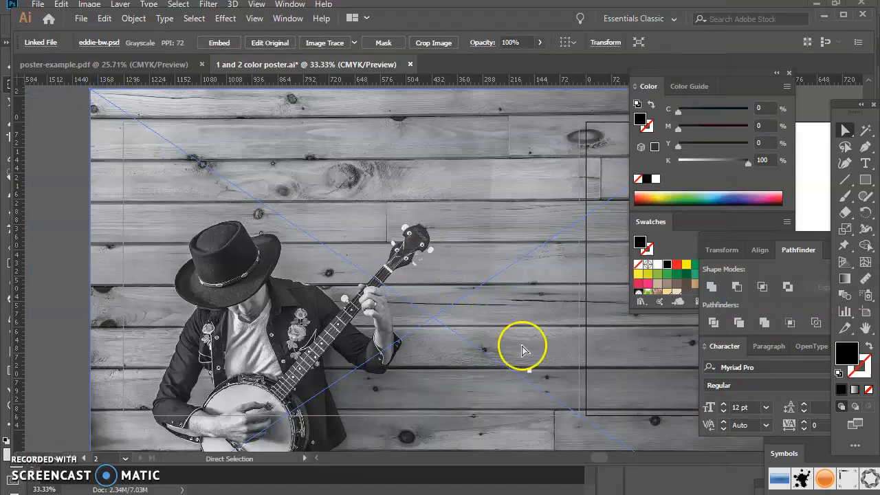
- Scale the placed grayscale photo proportionally down to about half its size
drag(594, 456, 612, 466)
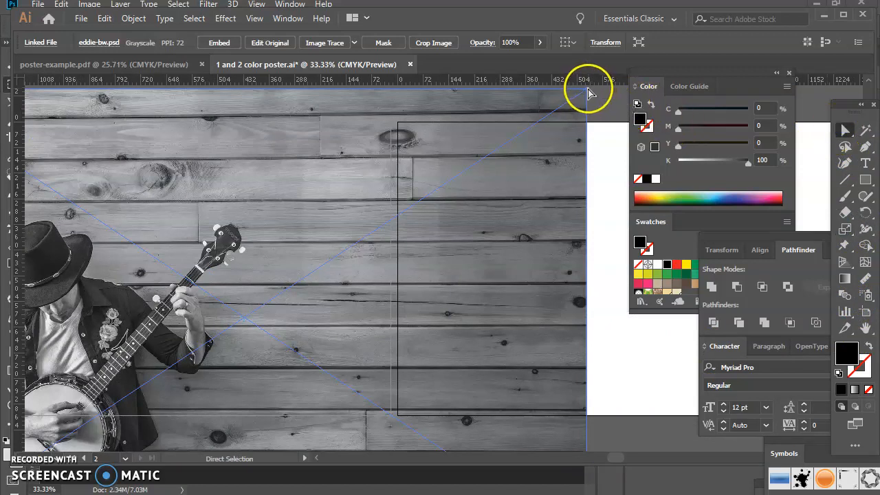
click(547, 121)
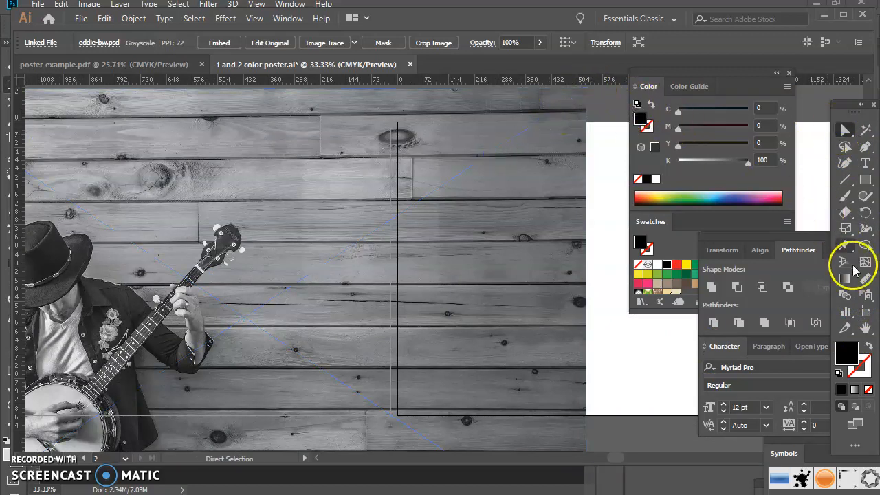
click(846, 230)
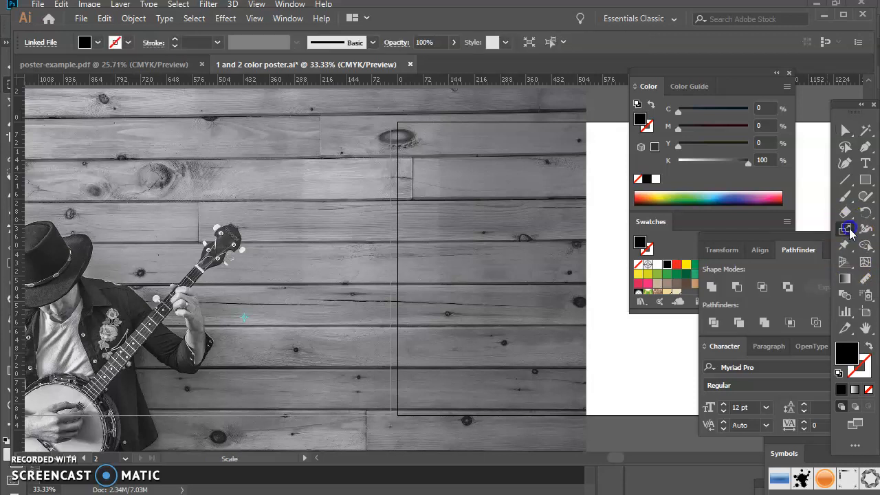
scroll(557, 145, up, 2)
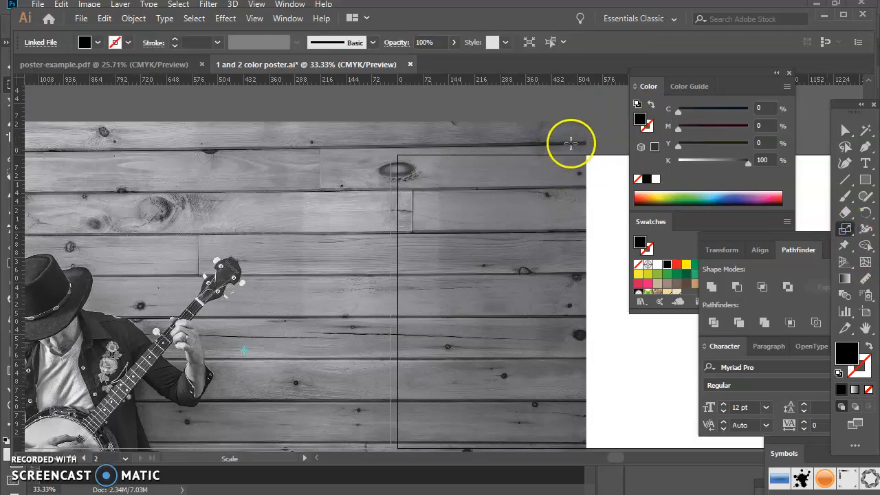
click(845, 130)
click(534, 166)
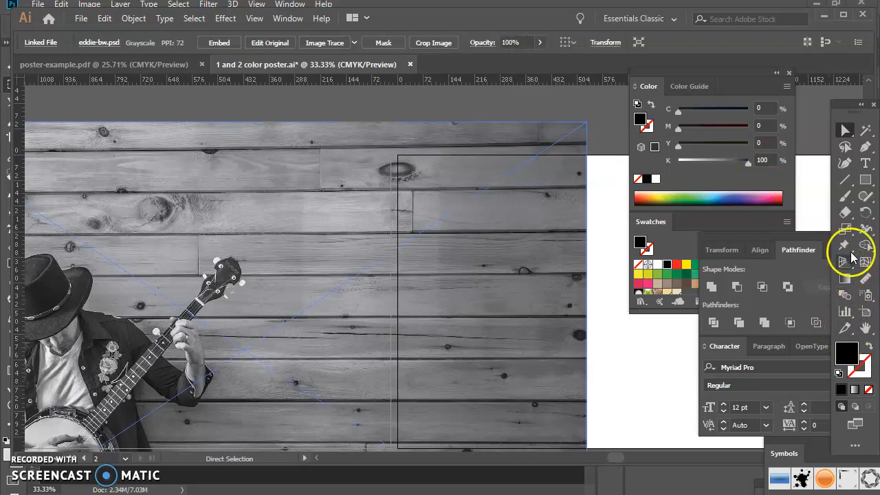
click(845, 228)
drag(587, 123, 416, 237)
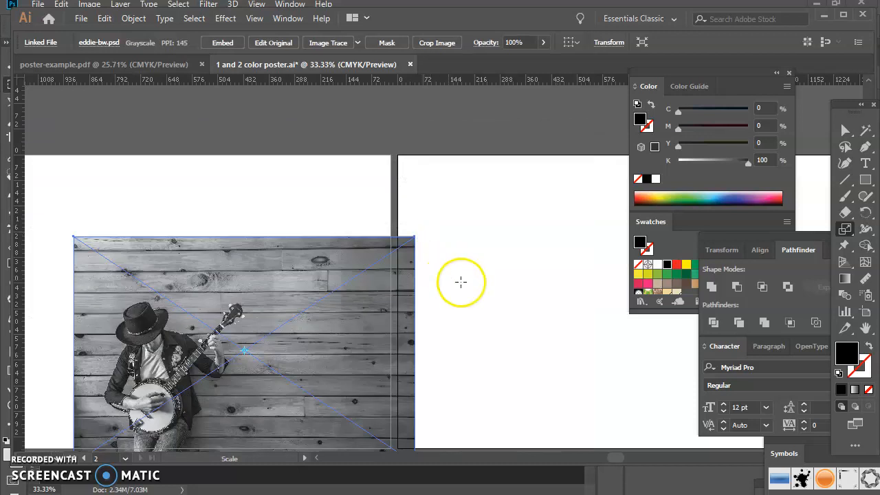
- Move the reduced photo onto the first artboard, with its upper-left corner slightly outside the artboard's upper-left corner
scroll(495, 365, down, 2)
drag(621, 457, 596, 465)
click(846, 130)
drag(456, 255, 306, 166)
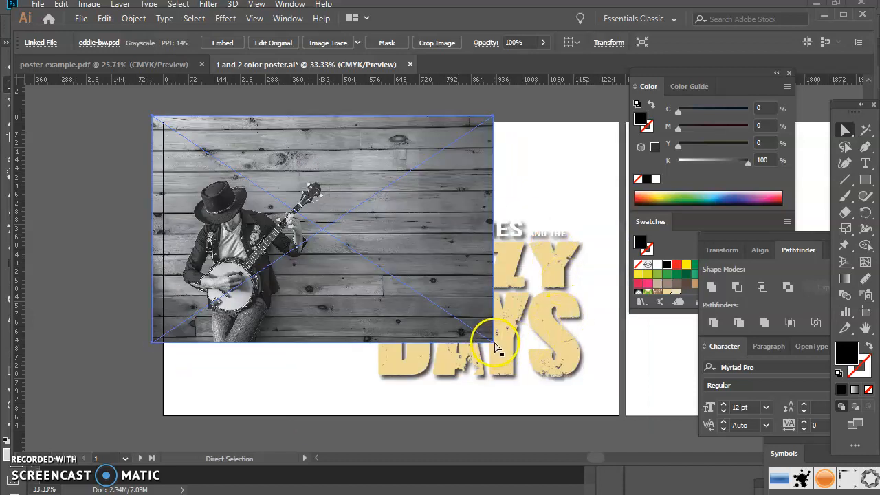
mouse_move(493, 346)
mouse_down()
mouse_move(524, 360)
mouse_move(500, 344)
mouse_up()
- Enlarge the photo in two proportional stages, repositioning it each time, until it covers the whole first artboard
click(845, 229)
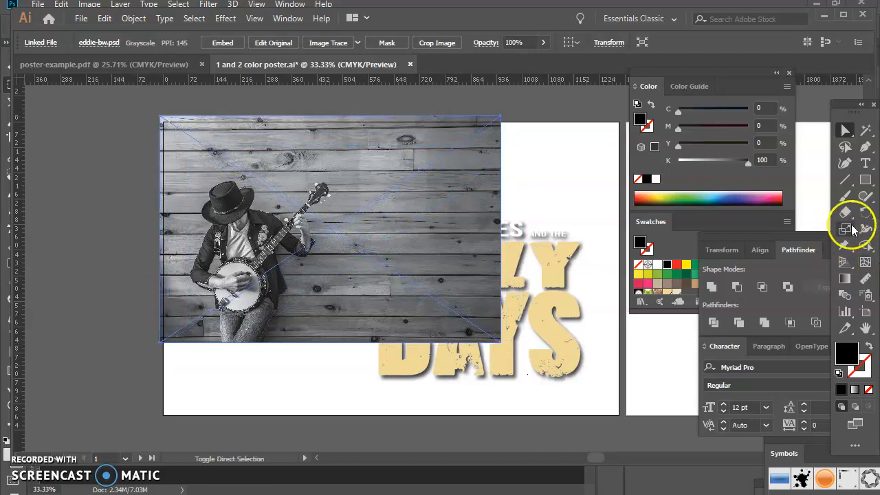
drag(500, 343, 529, 369)
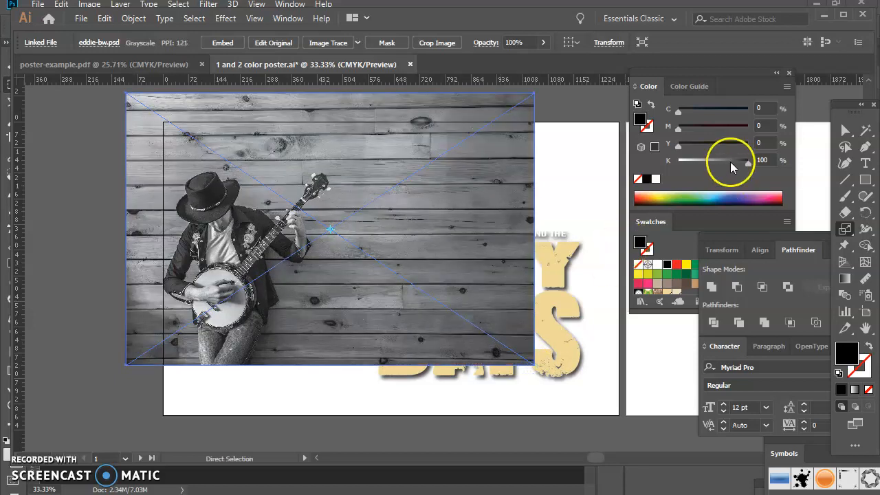
click(844, 129)
drag(417, 153, 446, 176)
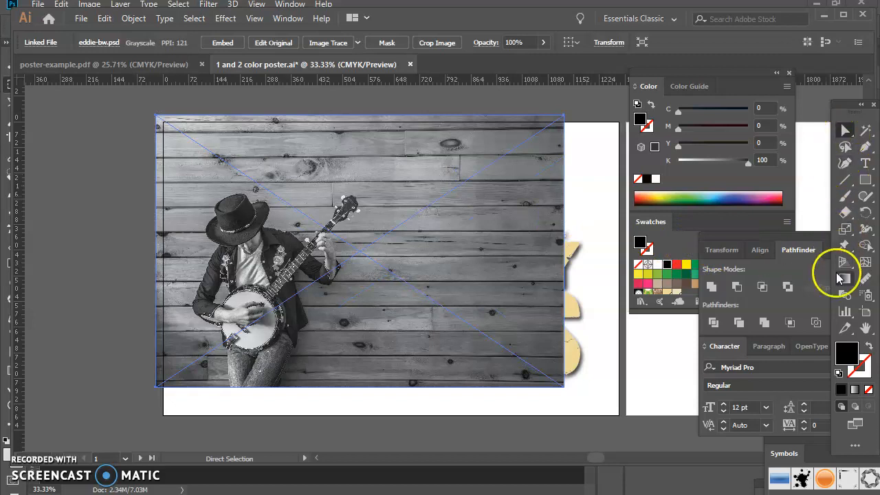
click(845, 228)
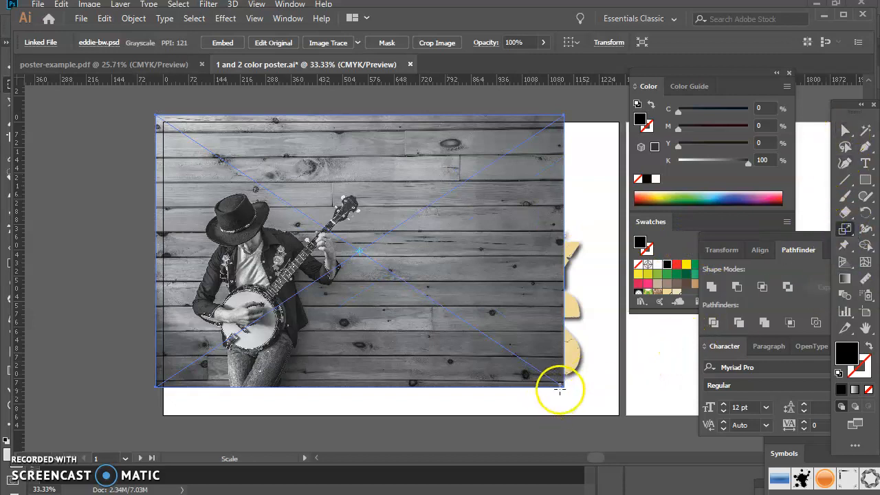
drag(562, 386, 594, 406)
click(845, 130)
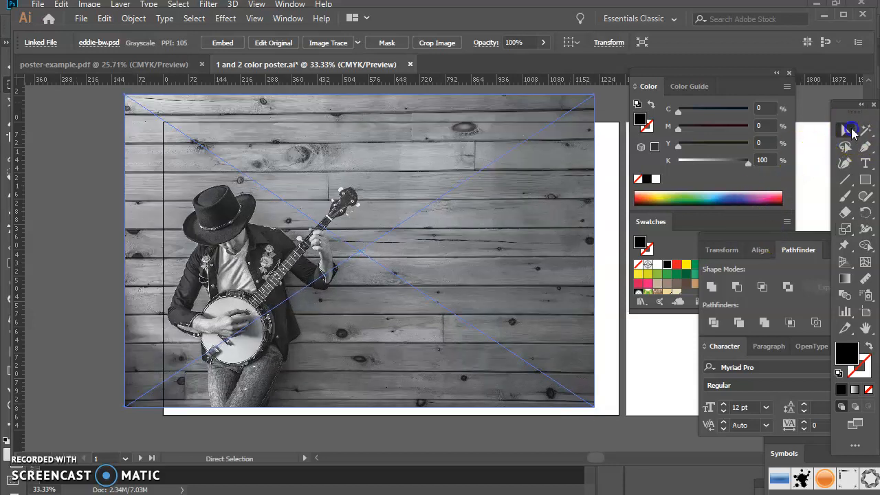
drag(261, 190, 292, 203)
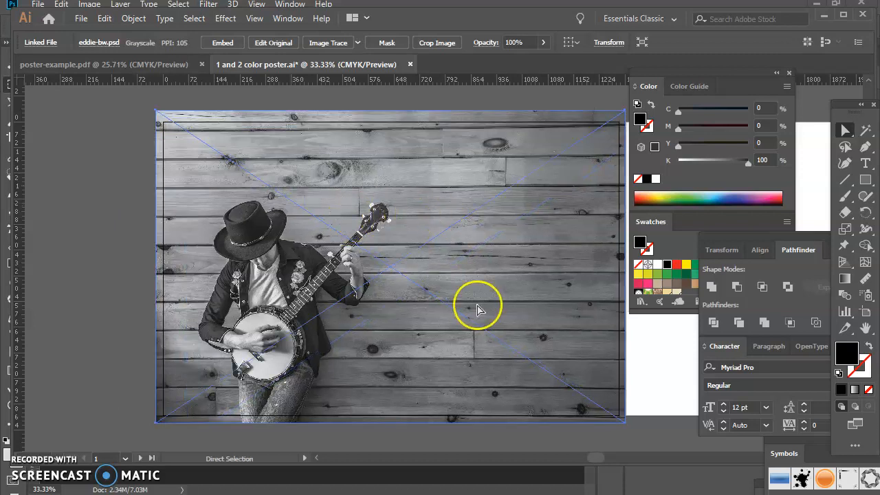
- Move the floating panel group off the photo and fine-tune the photo's scale to slightly overhang the first artboard
drag(665, 85, 730, 226)
click(847, 131)
click(845, 229)
click(624, 112)
drag(625, 111, 619, 115)
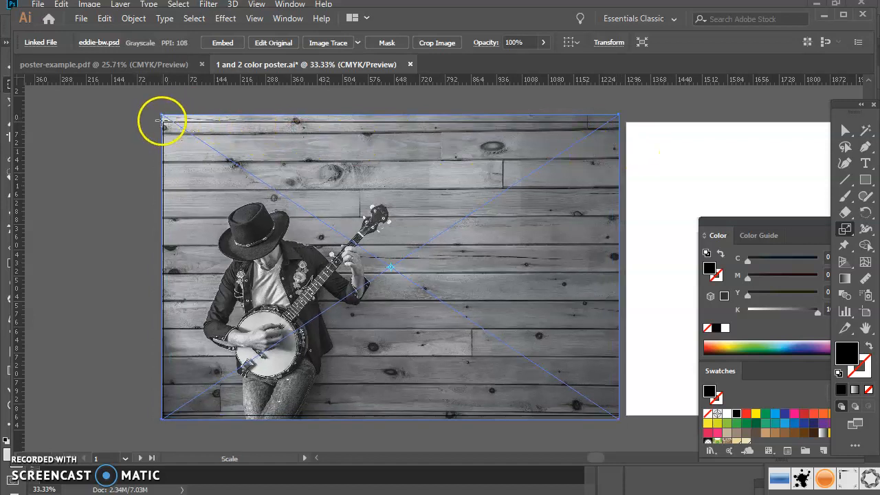
drag(163, 115, 159, 112)
click(845, 132)
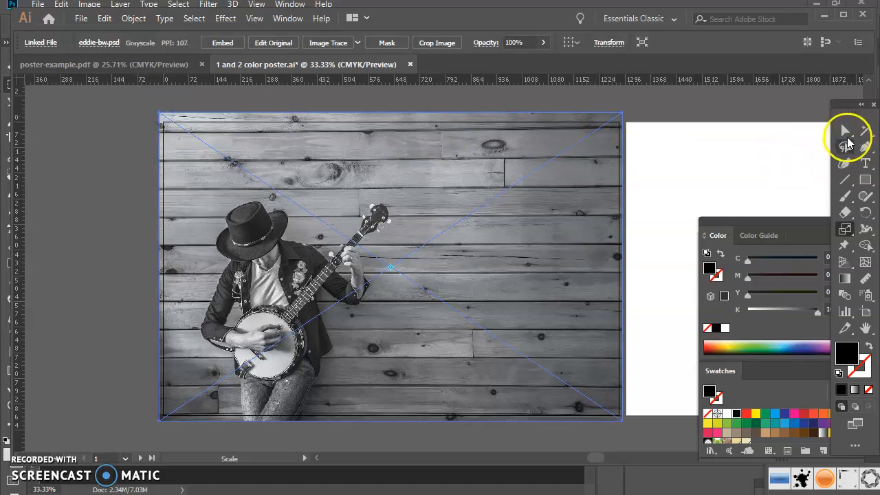
- Send the photo to the back behind the poster text and shift it down slightly to even out its overhang
right_click(519, 197)
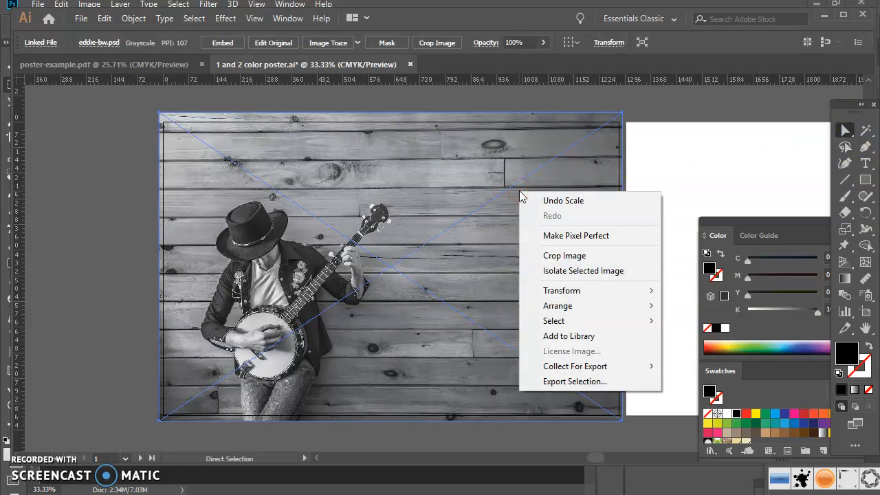
mouse_move(558, 304)
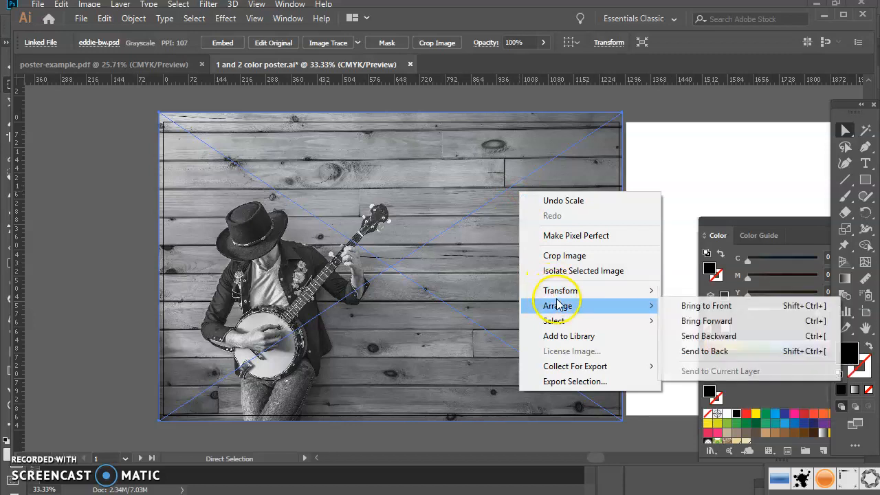
click(700, 352)
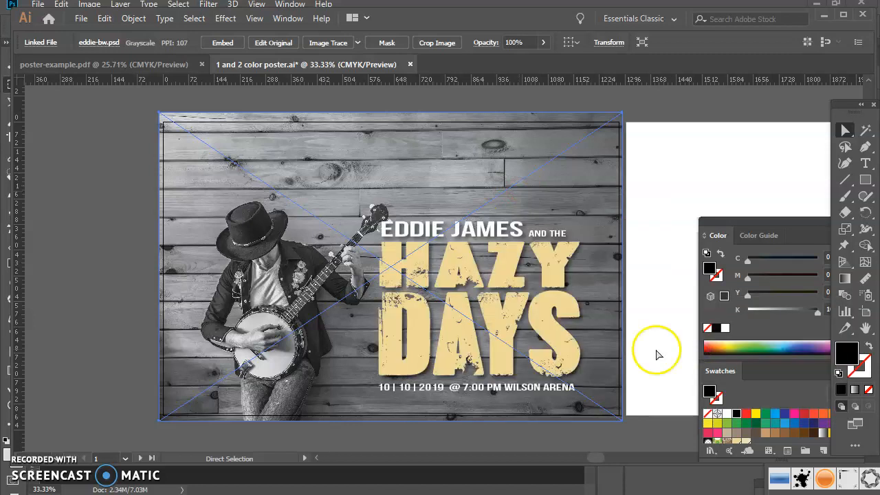
click(123, 169)
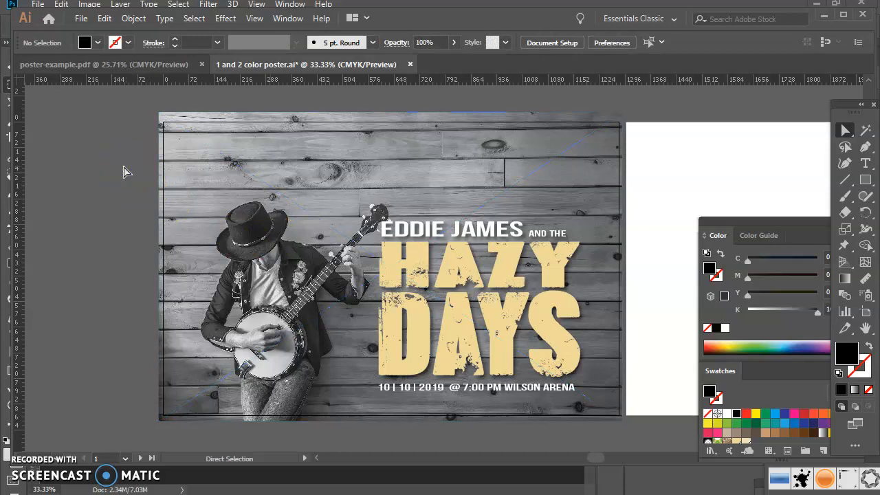
drag(337, 131, 337, 138)
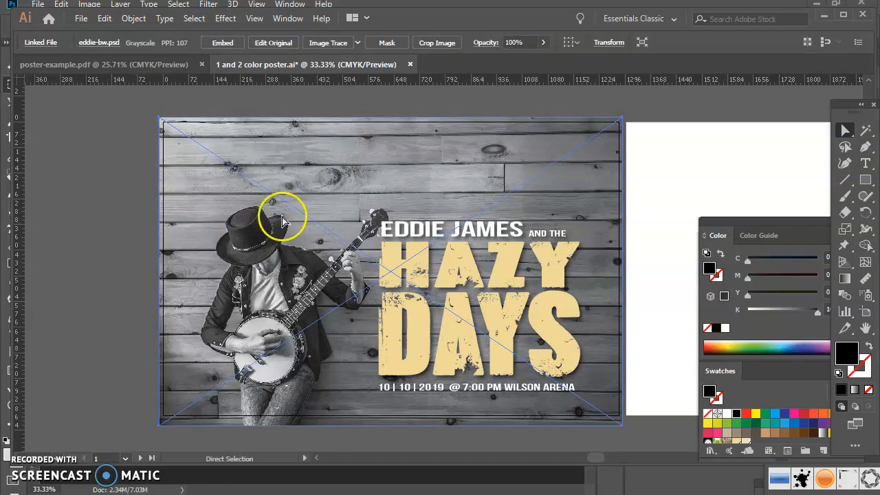
click(116, 180)
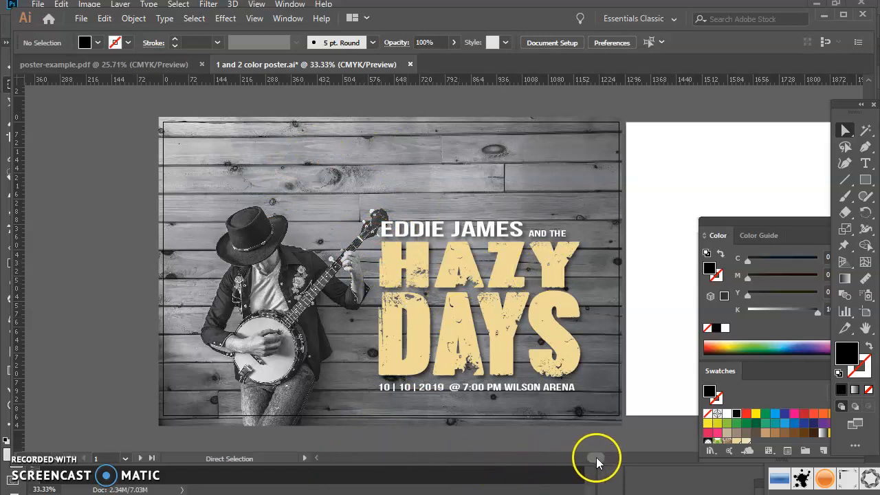
- Copy the photo and all poster text from the first artboard and paste them in place on the second artboard
drag(596, 457, 598, 465)
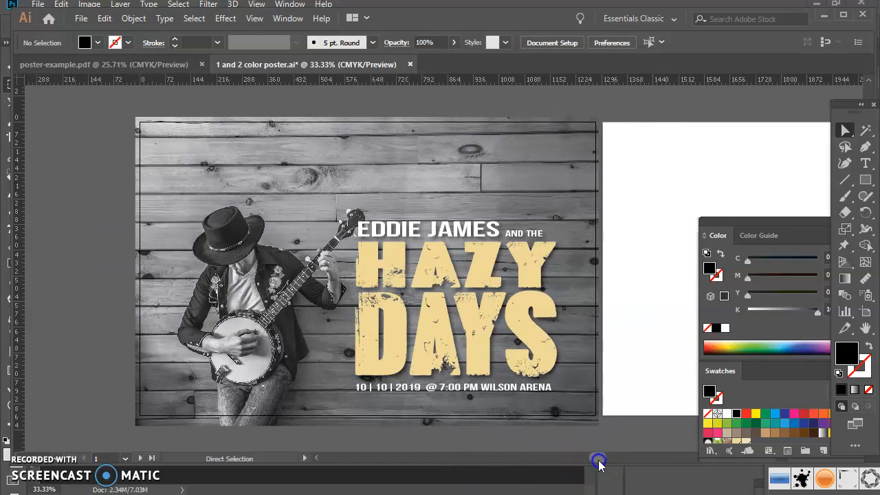
drag(100, 109, 624, 438)
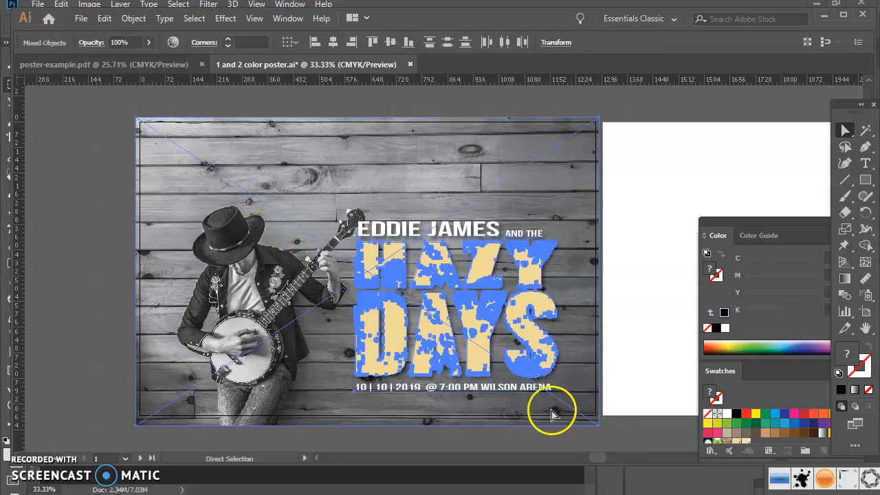
drag(603, 457, 632, 455)
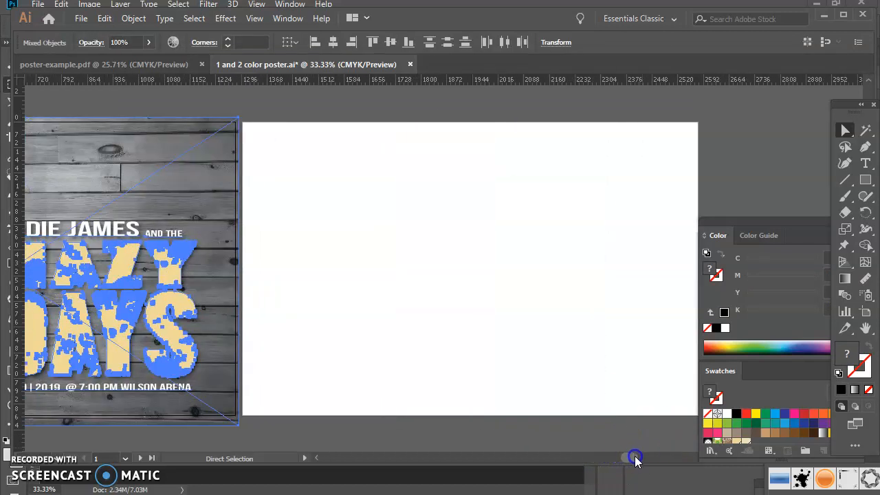
click(562, 264)
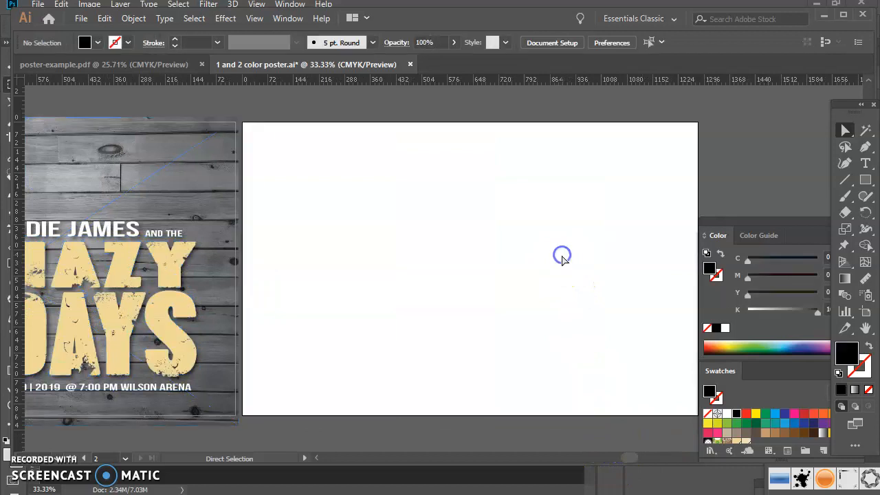
click(80, 19)
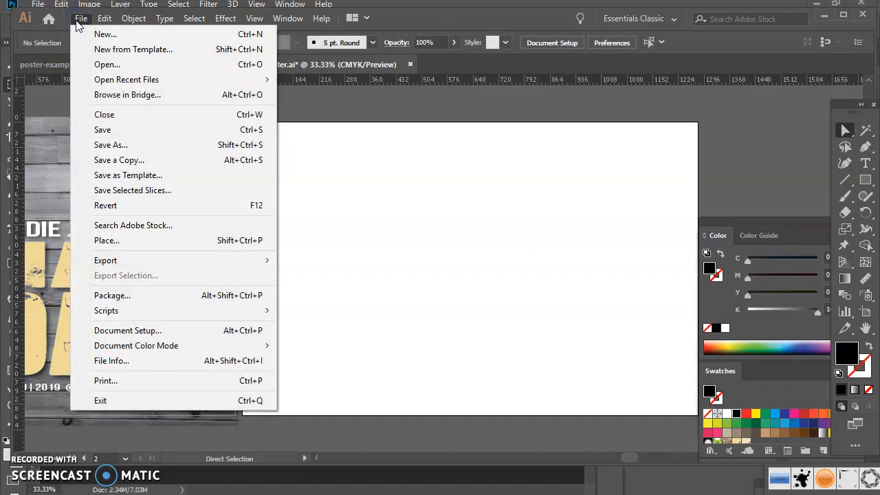
mouse_move(104, 19)
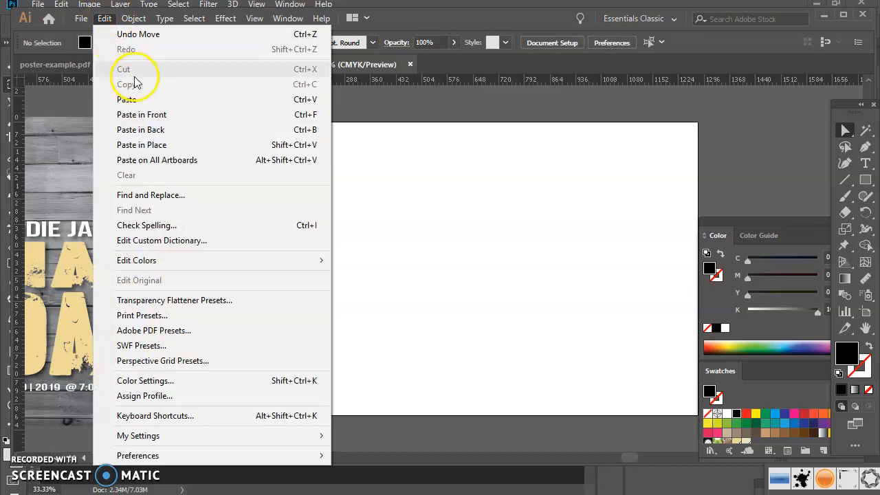
click(157, 146)
click(443, 237)
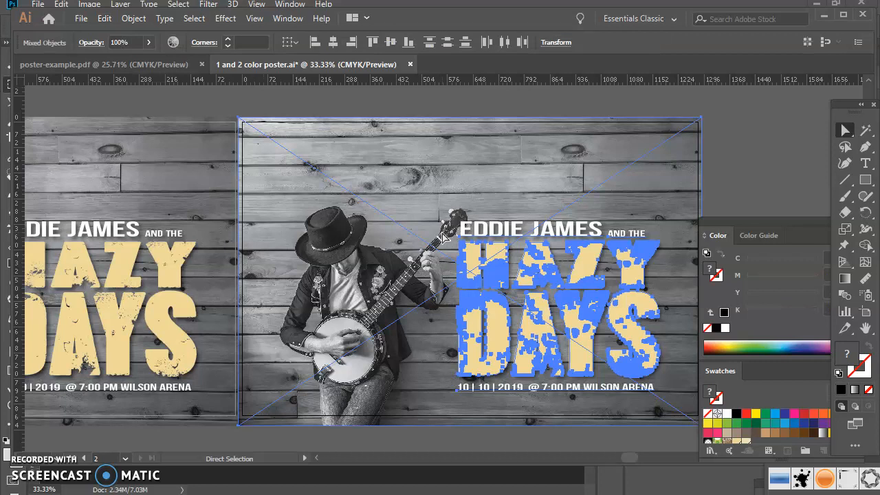
click(731, 128)
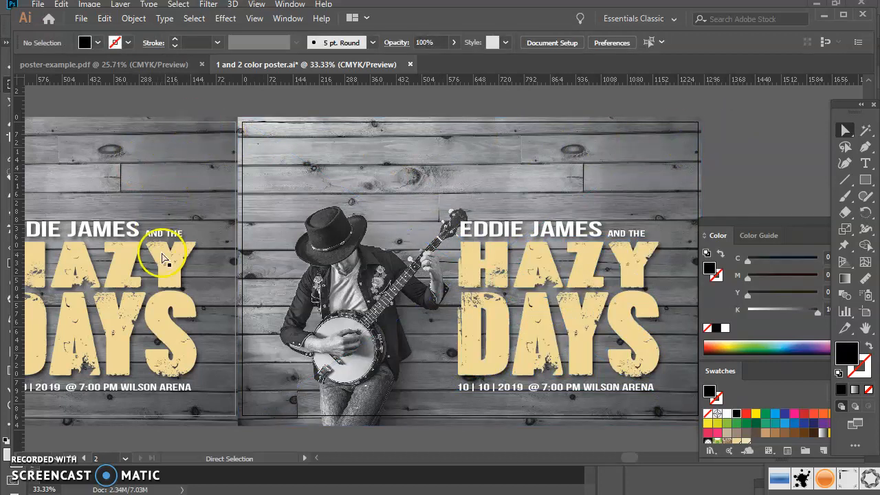
- Move the floating panels clear of the second artboard and lock the background photo on that artboard
drag(721, 229, 762, 163)
drag(707, 238, 756, 296)
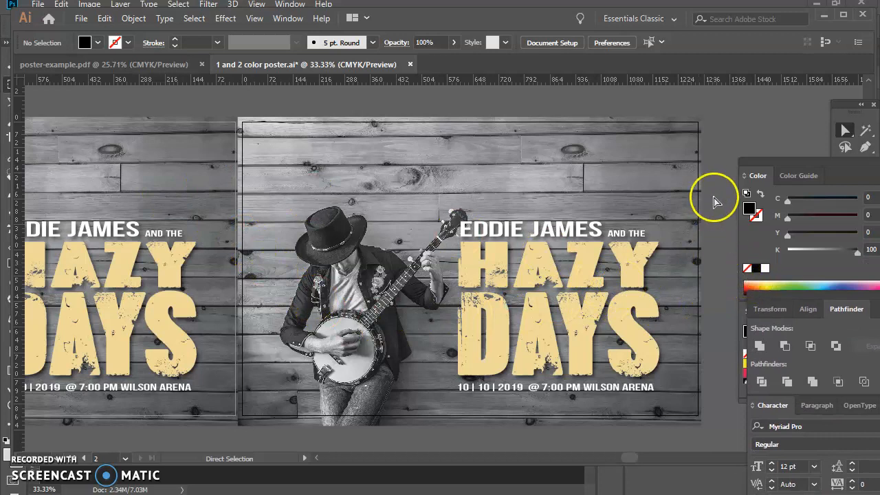
click(479, 150)
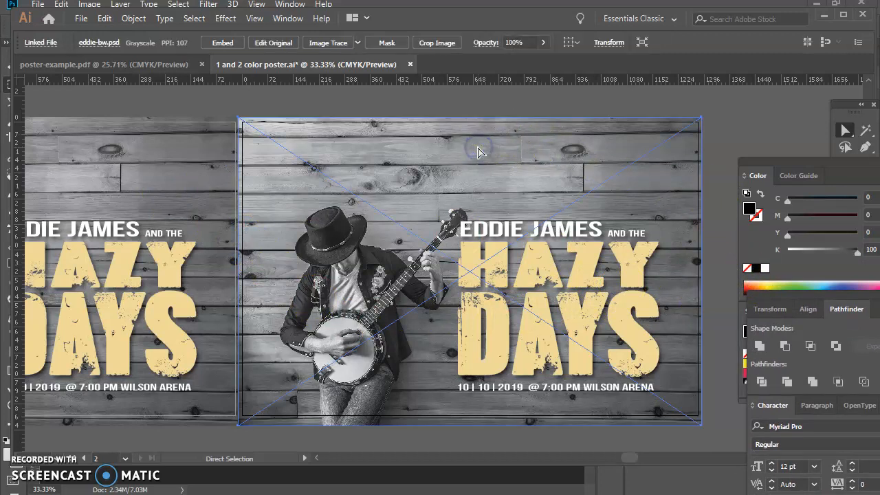
click(135, 19)
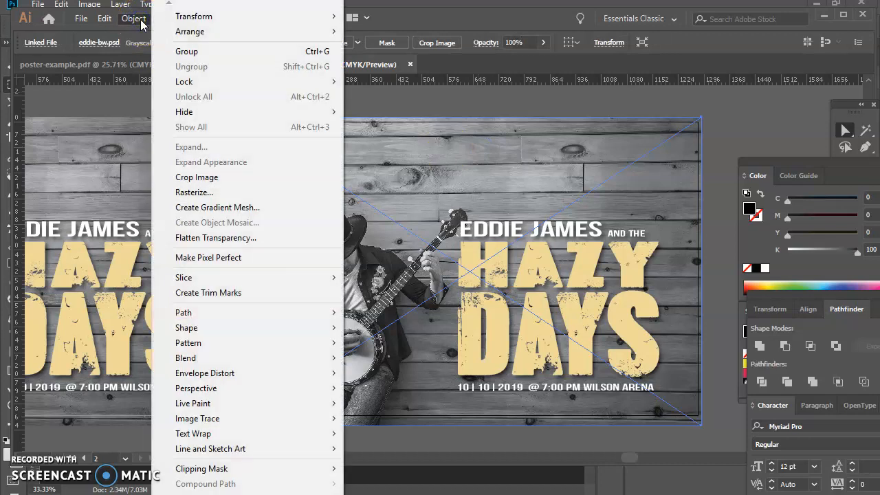
mouse_move(104, 19)
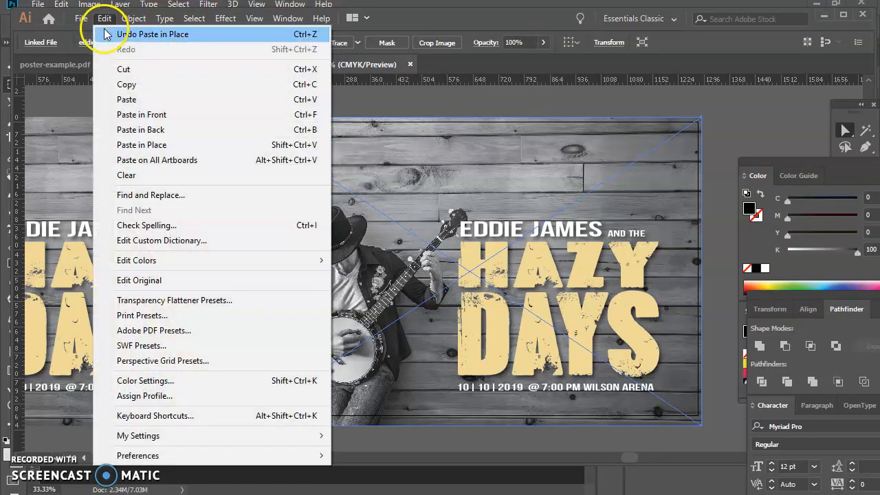
mouse_move(190, 23)
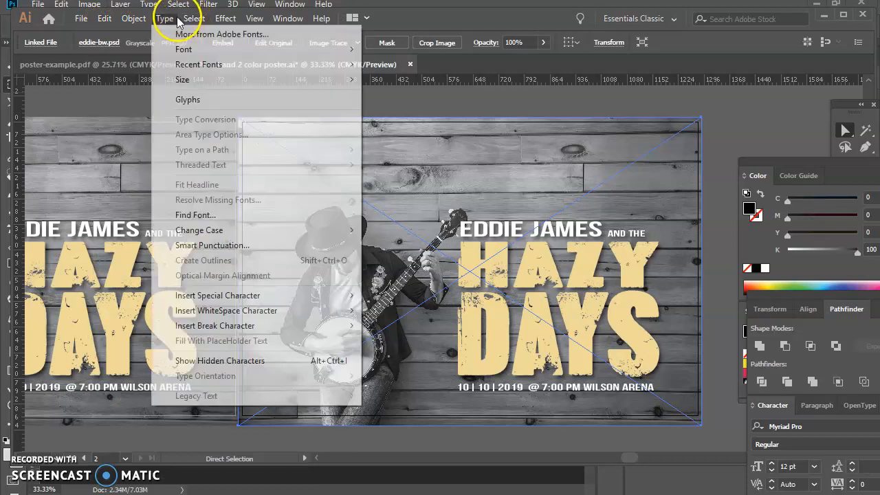
mouse_move(146, 21)
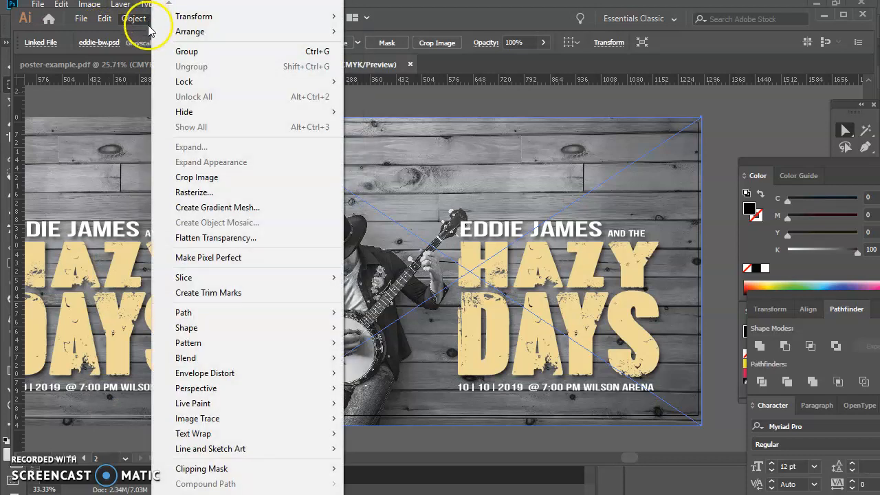
mouse_move(206, 81)
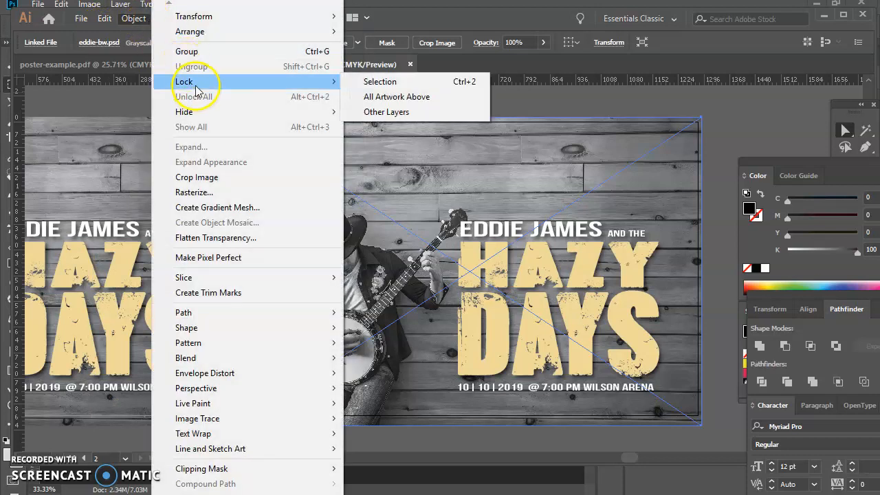
click(372, 82)
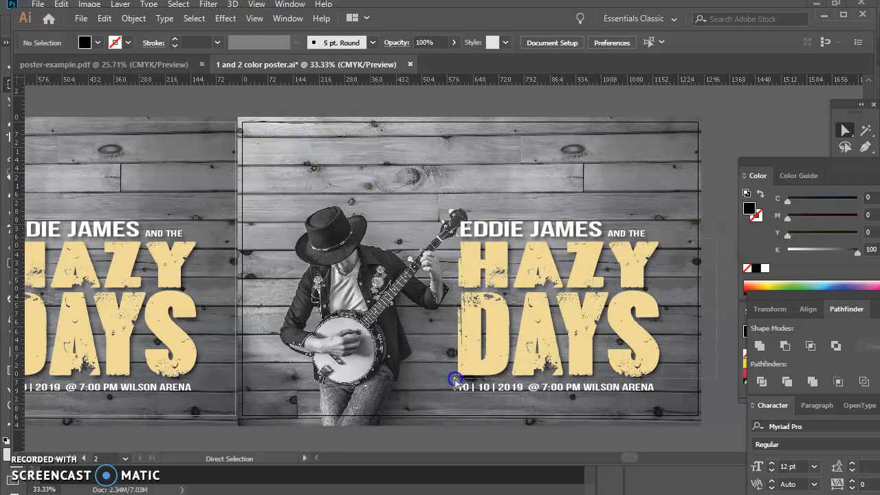
- Fill the HAZY DAYS lettering on the second artboard with white and deselect it
drag(455, 382, 455, 385)
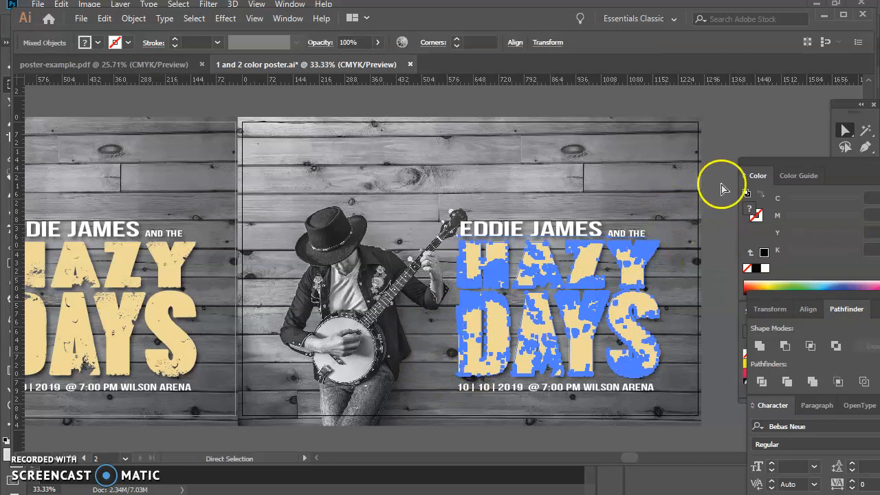
drag(786, 163, 754, 83)
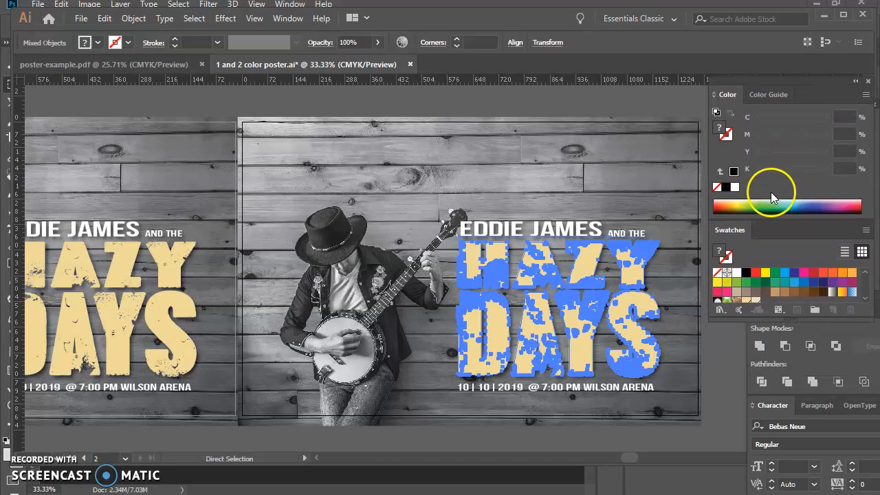
click(736, 188)
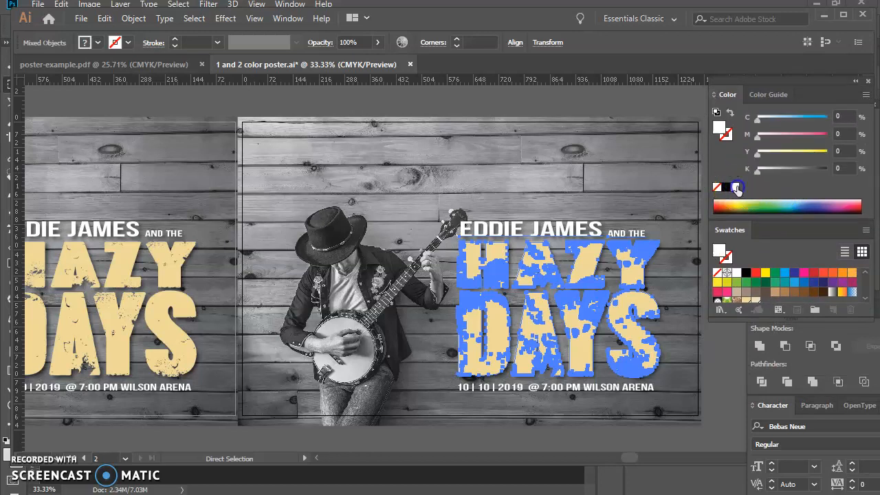
click(736, 187)
click(554, 88)
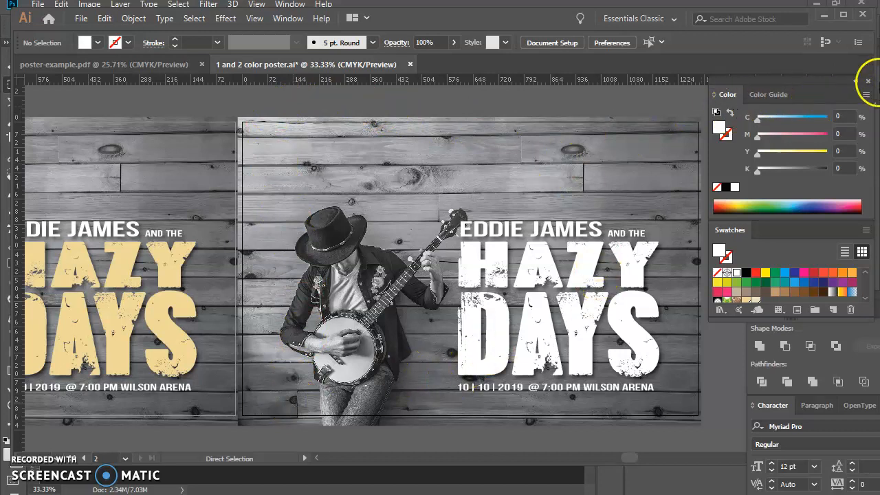
- Switch the color sliders from CMYK to Grayscale and dismiss the system notification
click(865, 96)
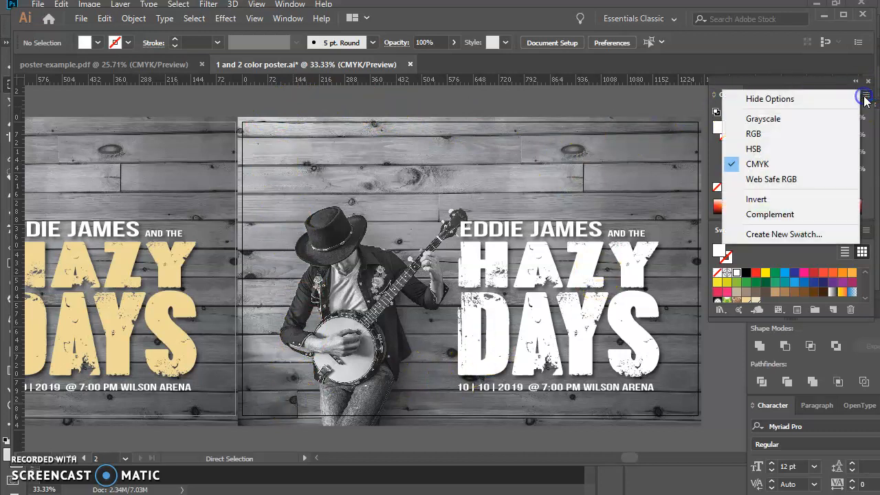
click(827, 118)
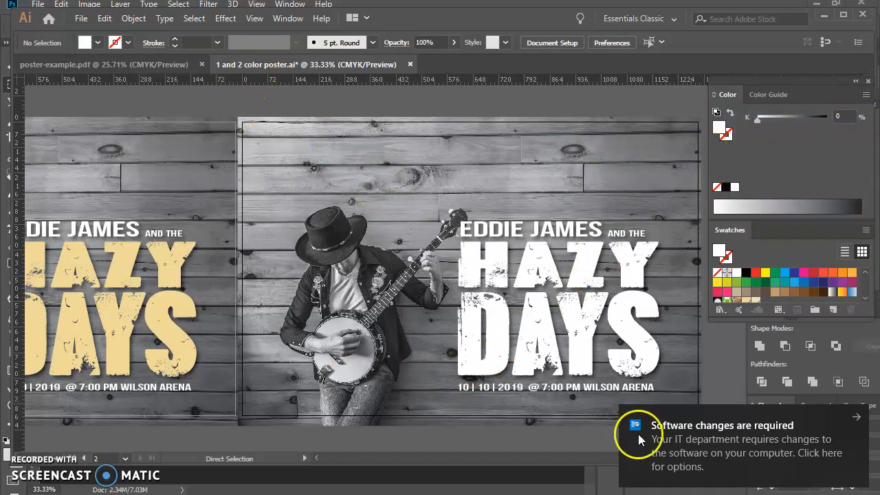
drag(686, 417, 774, 450)
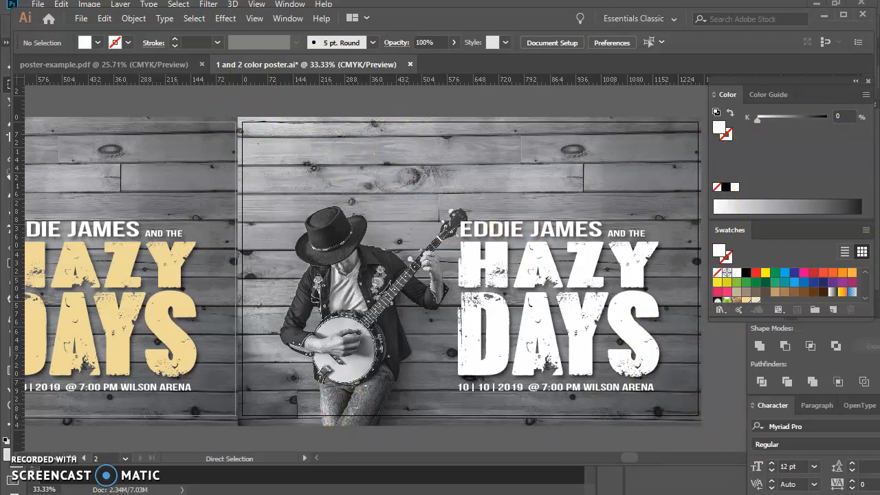
mouse_move(631, 458)
mouse_down()
mouse_move(608, 455)
mouse_move(638, 460)
mouse_up()
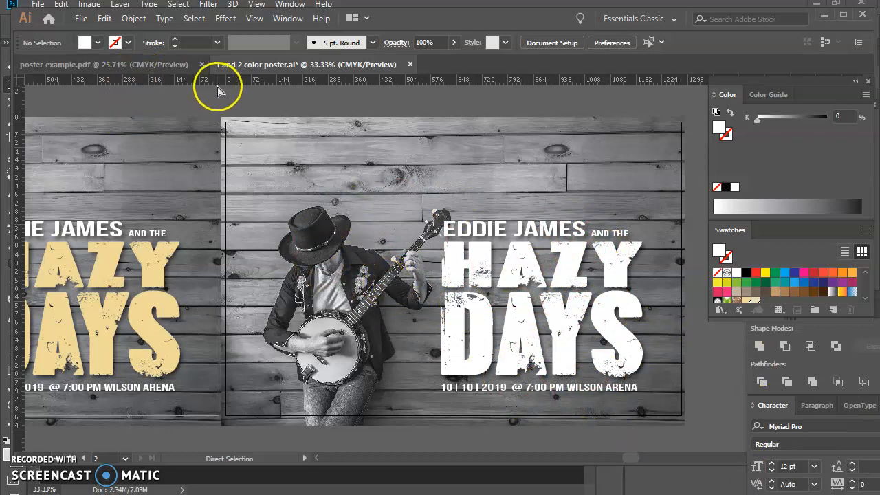
- Save the document as the Illustrator file "1 and 2 color poster" in the Eddie folder, replacing the existing file
click(82, 21)
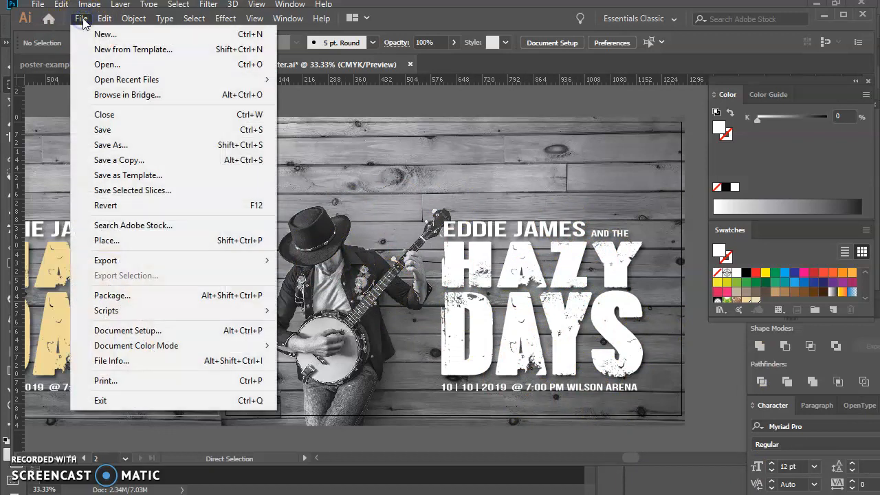
click(122, 145)
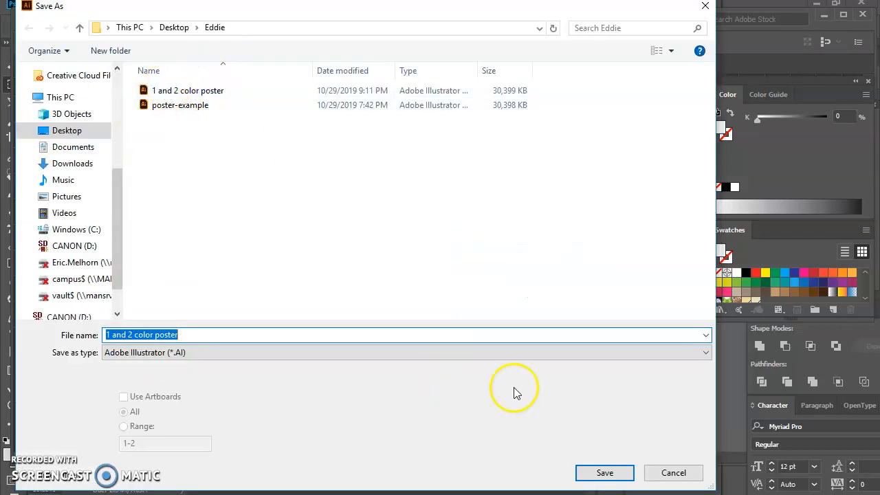
click(604, 478)
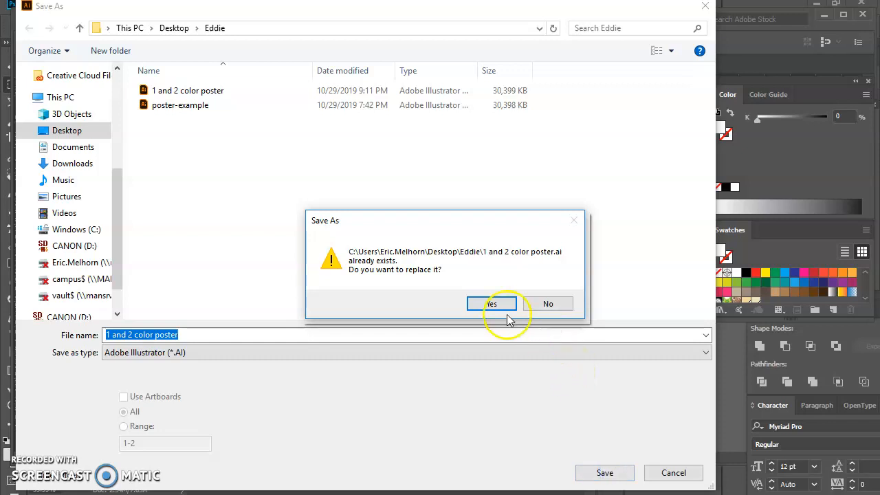
click(549, 306)
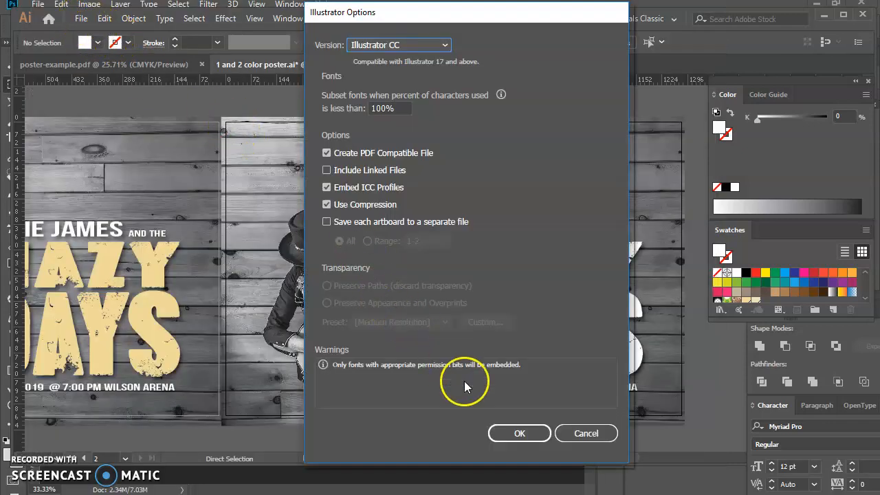
click(519, 435)
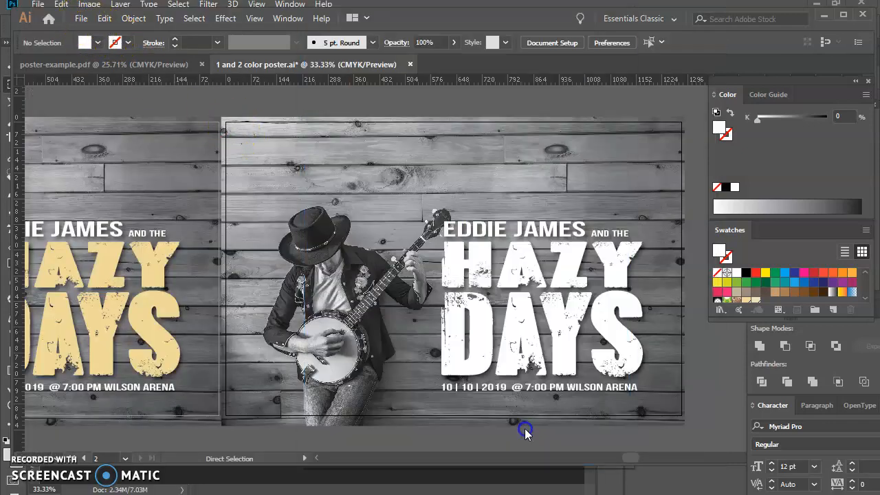
- Save all artboards as an Adobe PDF named "1 and 2 color poster" with the [Illustrator Default] preset
click(80, 20)
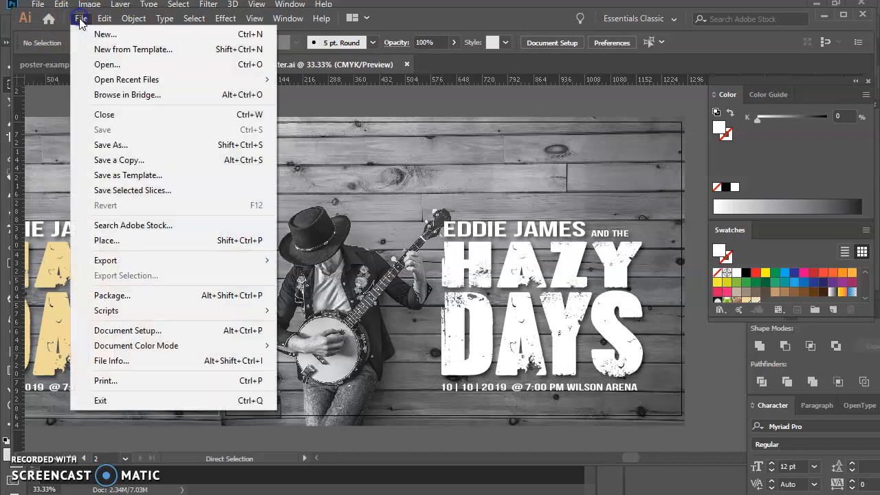
click(138, 150)
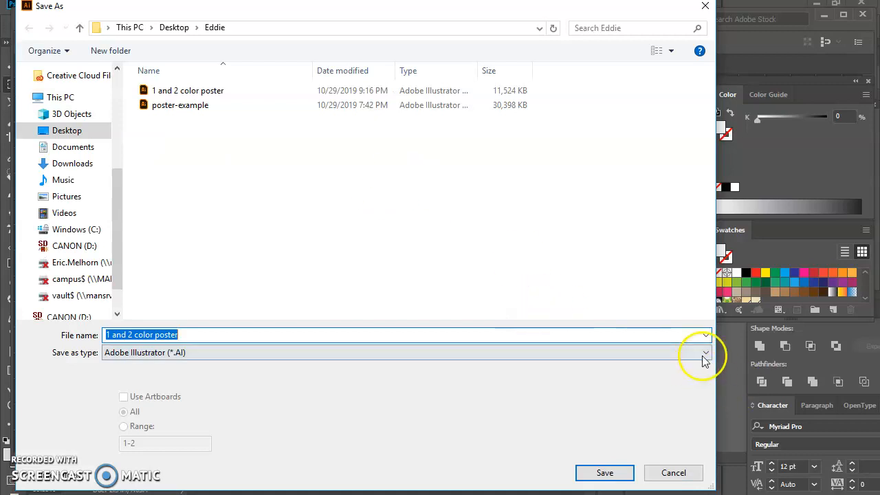
click(705, 352)
click(678, 376)
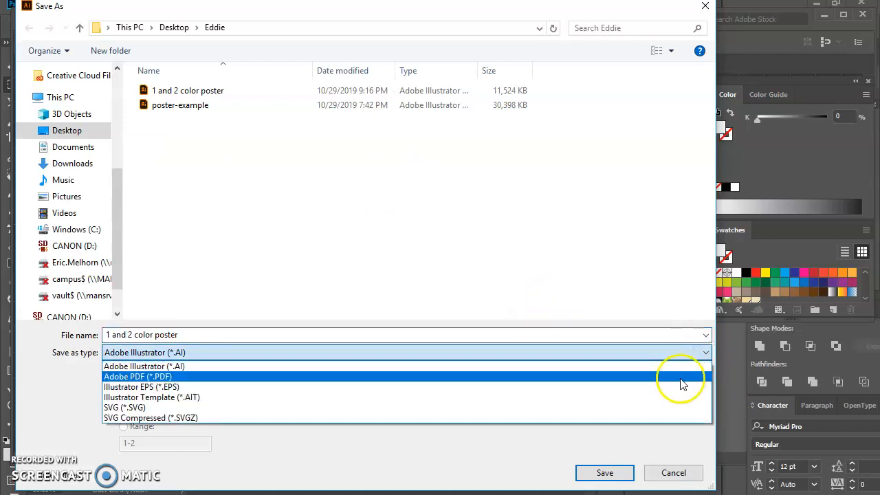
click(616, 474)
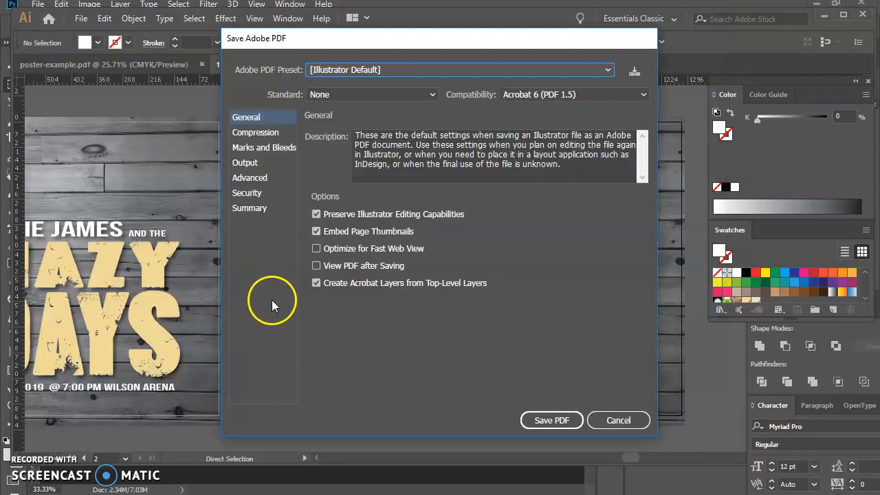
click(552, 420)
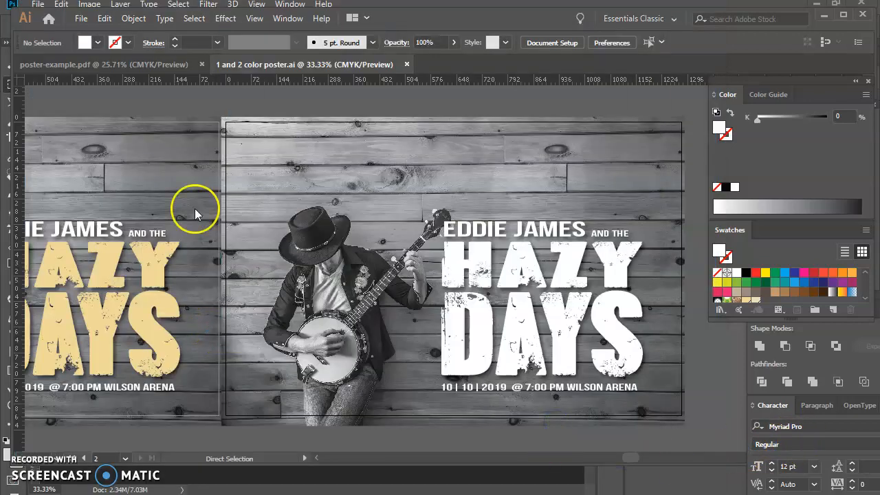